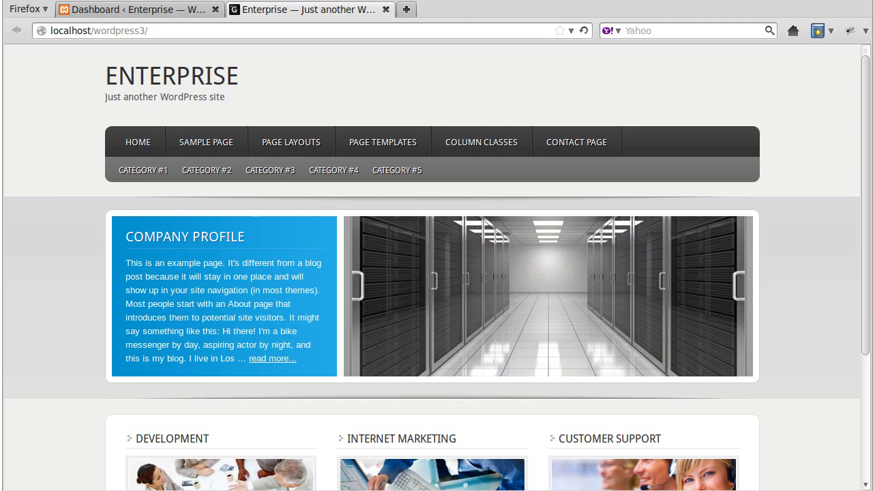
Step: Switch to the file manager and open the enterprise theme's images folder under wordpress3/wp-content/themes
key(alt+Tab)
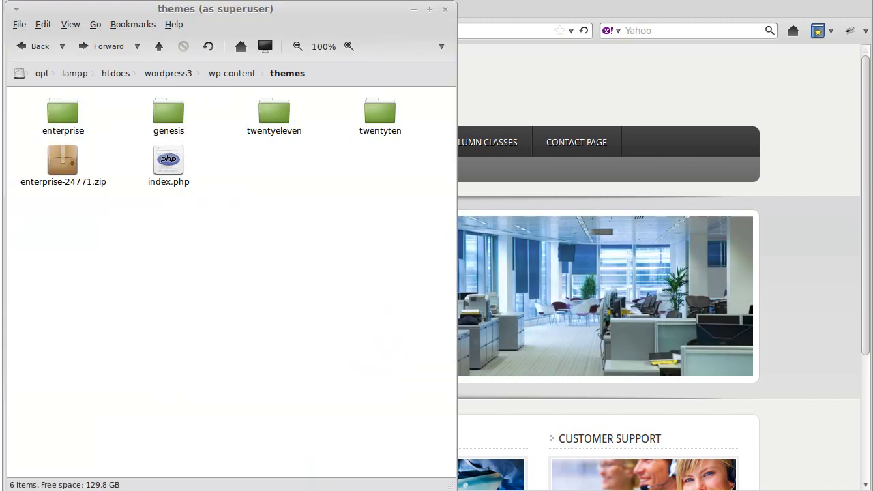
key(alt+Tab)
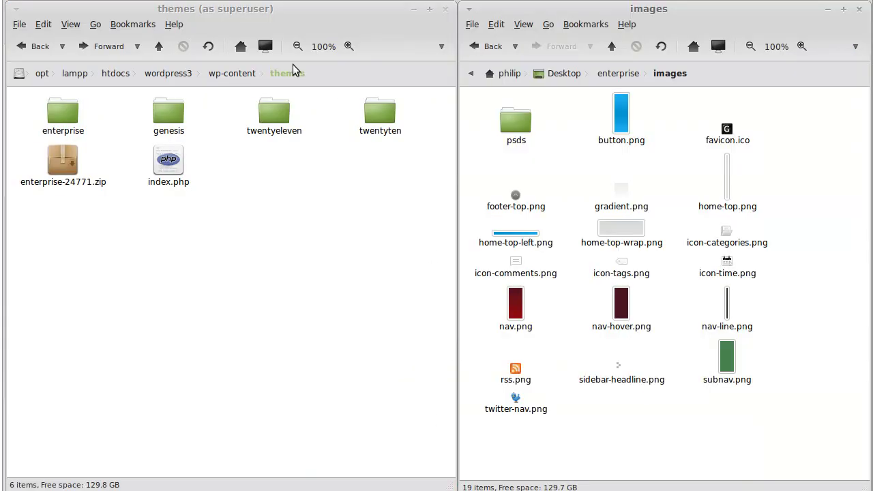
click(156, 73)
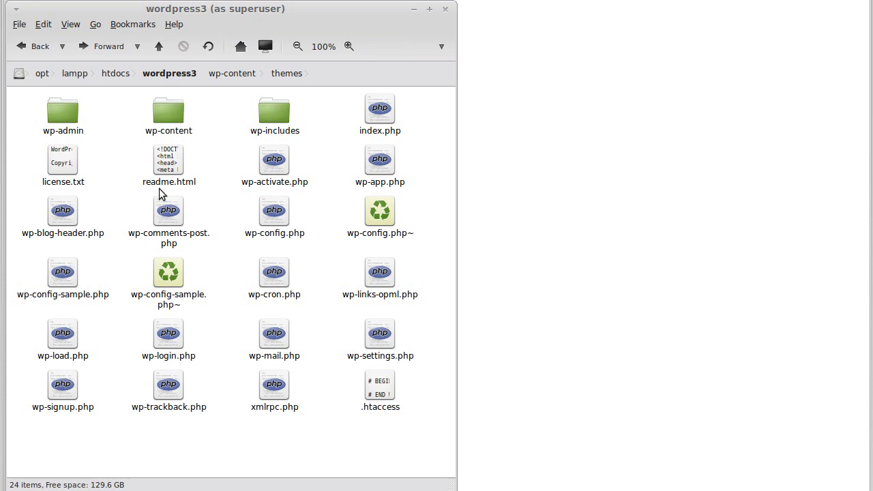
click(165, 119)
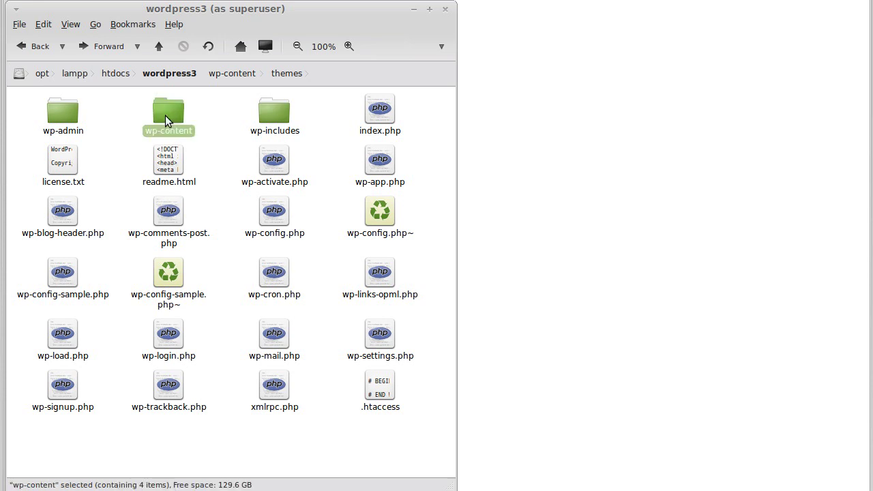
double_click(166, 112)
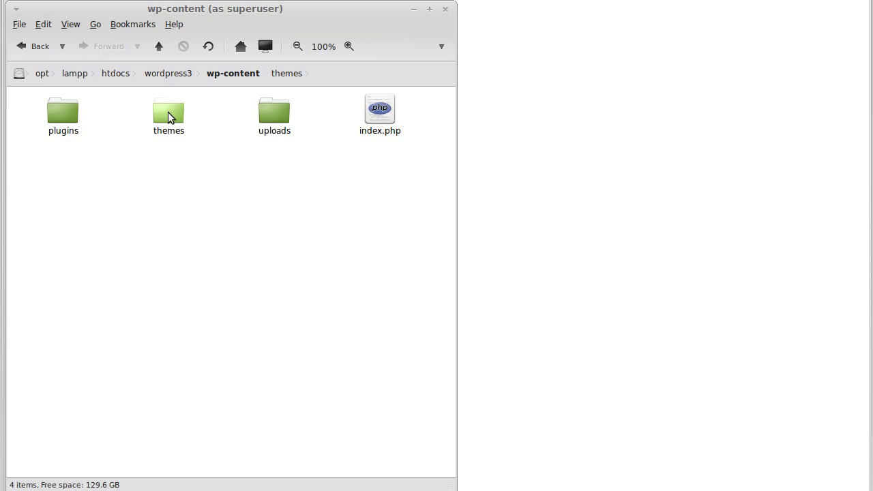
double_click(169, 115)
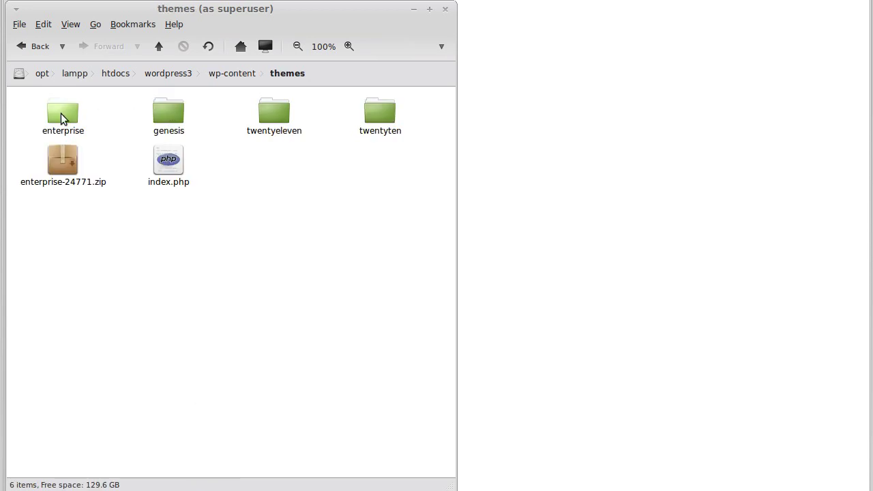
double_click(61, 113)
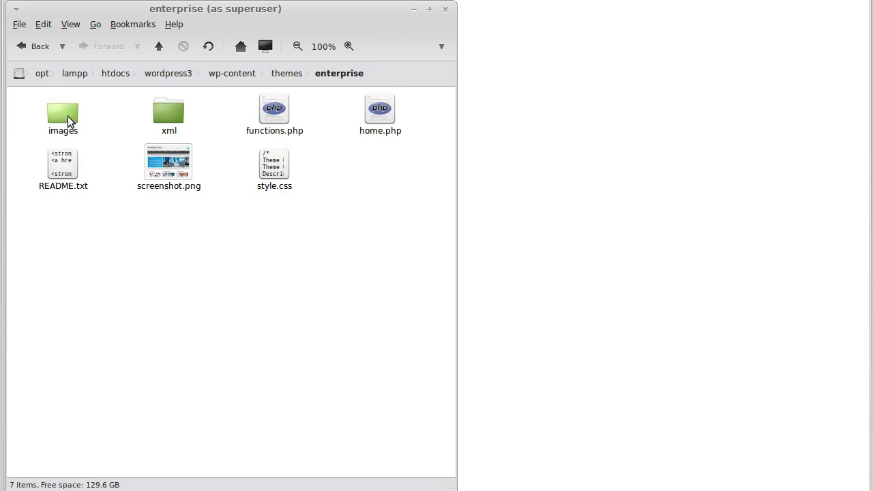
double_click(68, 120)
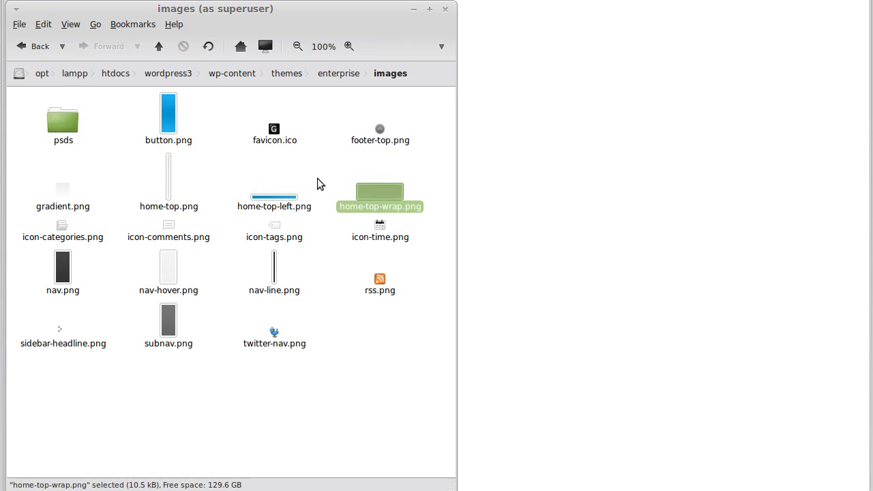
click(345, 316)
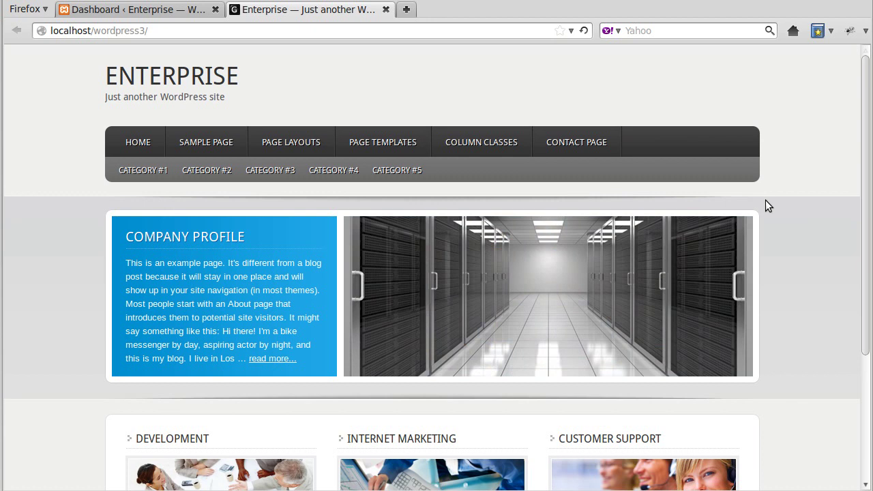
Step: Open the psds folder inside the images folder of the enterprise theme copy on the Desktop
key(alt+Tab)
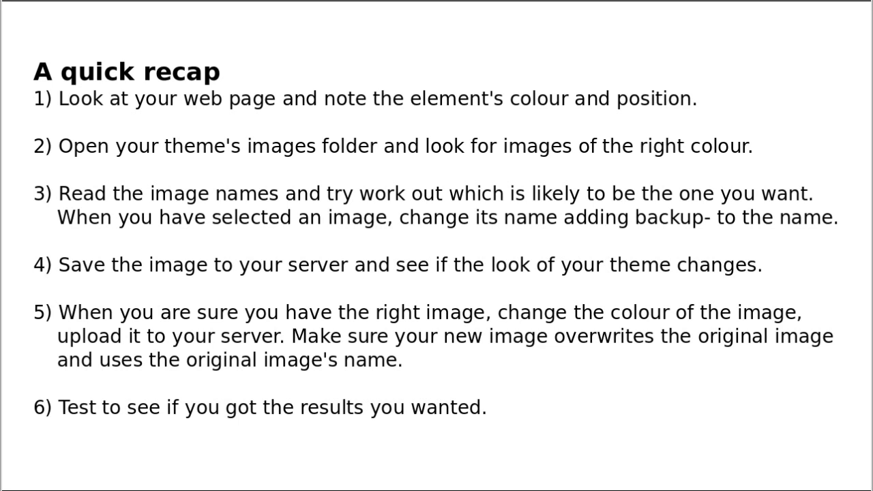
key(alt+Tab)
key(alt+Tab)
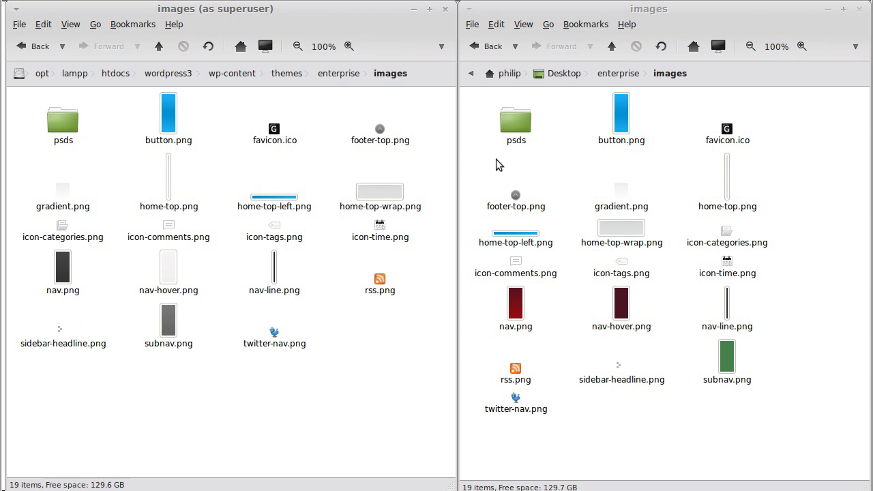
click(520, 121)
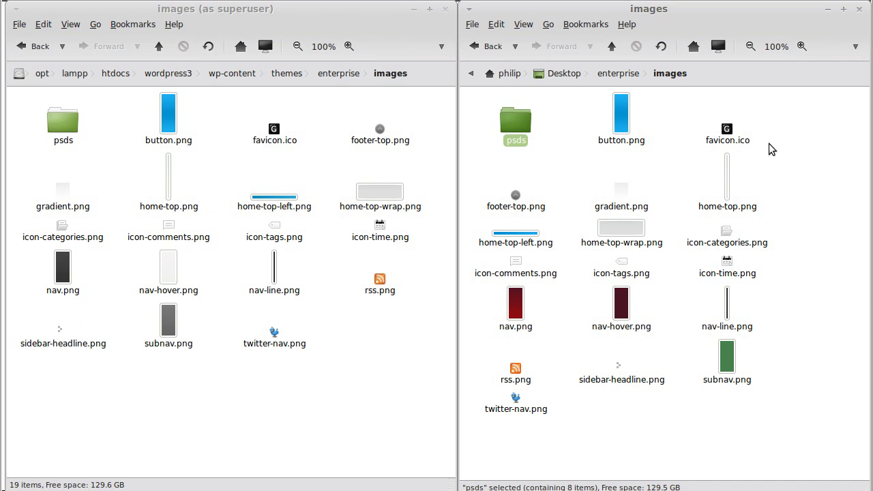
double_click(516, 129)
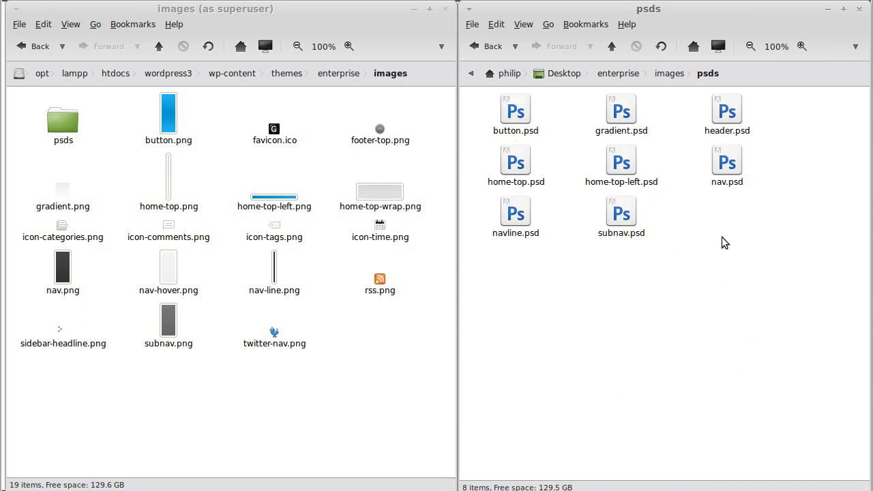
Step: Copy home-top.psd from the psds folder into the parent images folder of the Desktop theme copy
click(512, 169)
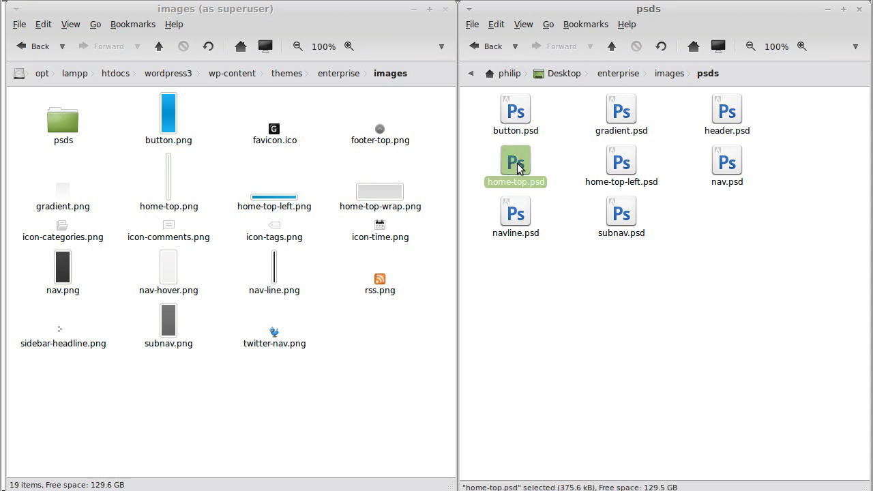
right_click(519, 166)
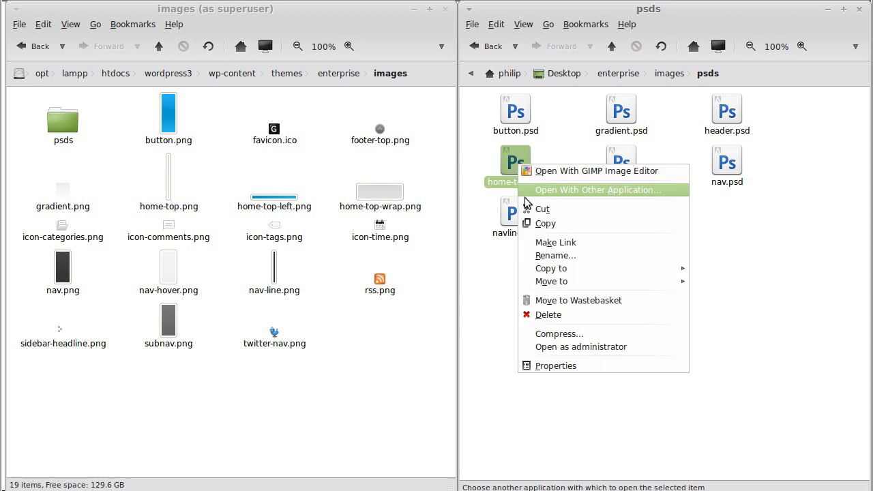
click(531, 224)
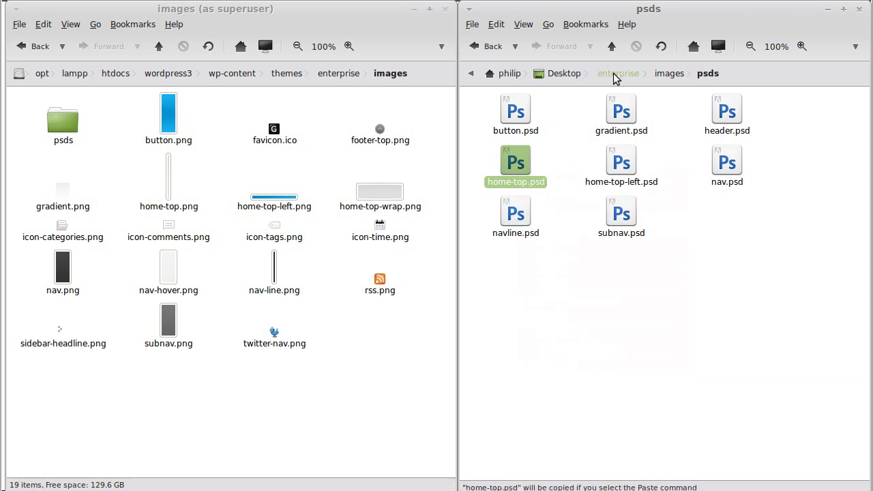
click(661, 75)
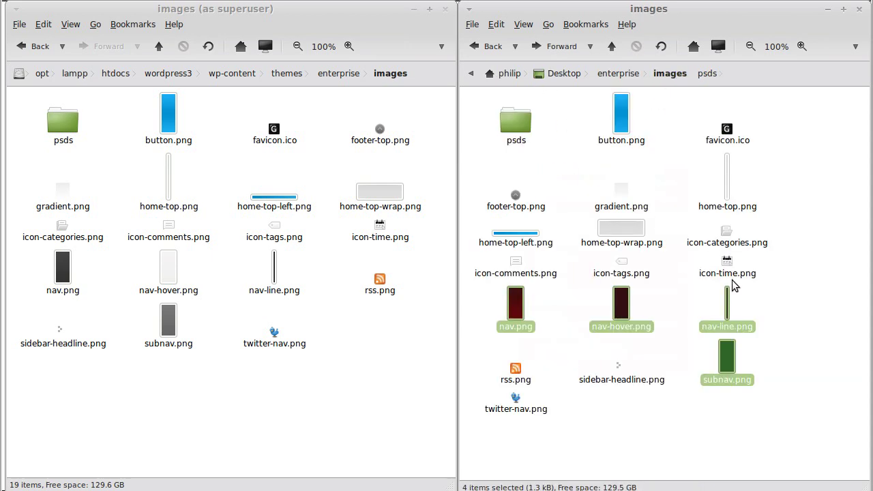
right_click(778, 154)
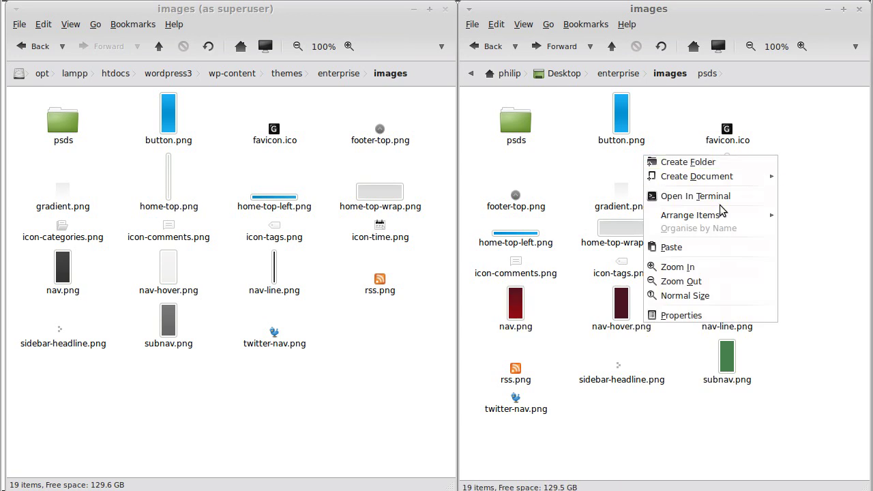
click(686, 247)
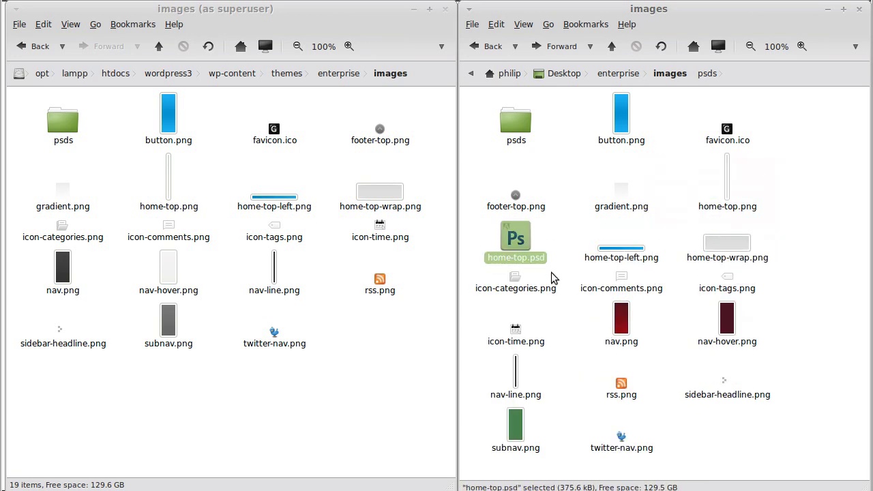
click(830, 180)
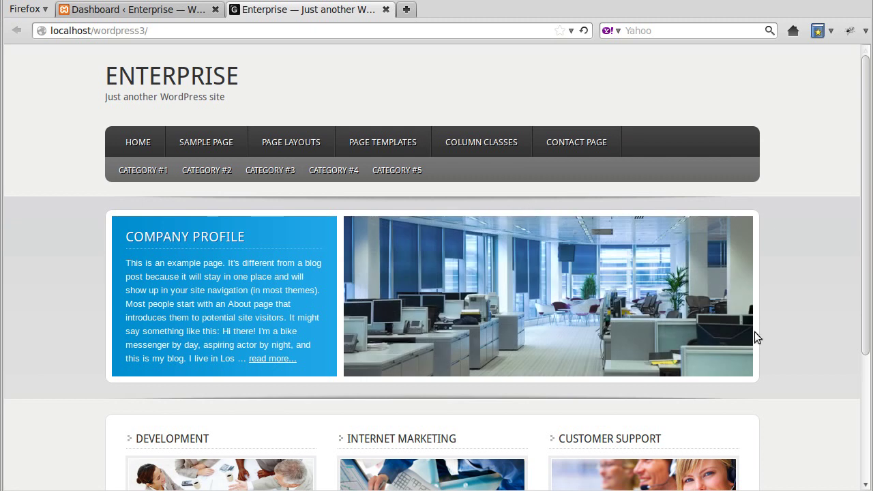
Step: View home-top-wrap.png from the wordpress3 theme's images folder and close the image viewer
key(alt+Tab)
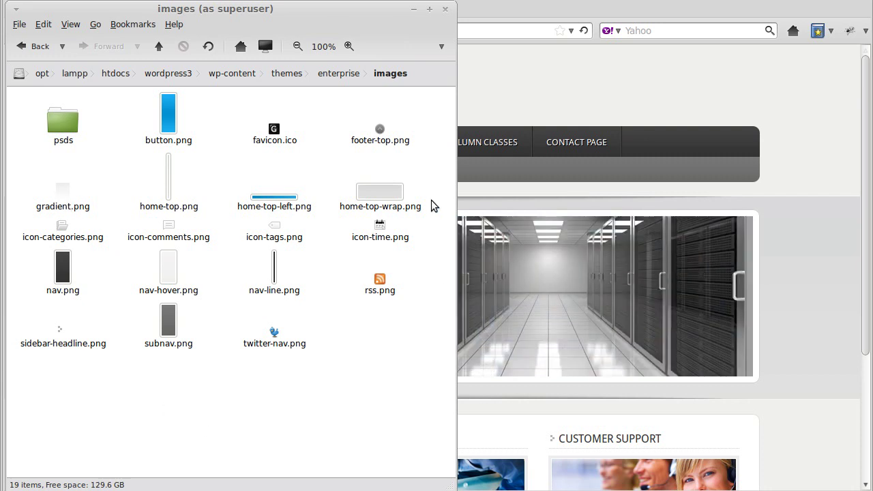
double_click(381, 193)
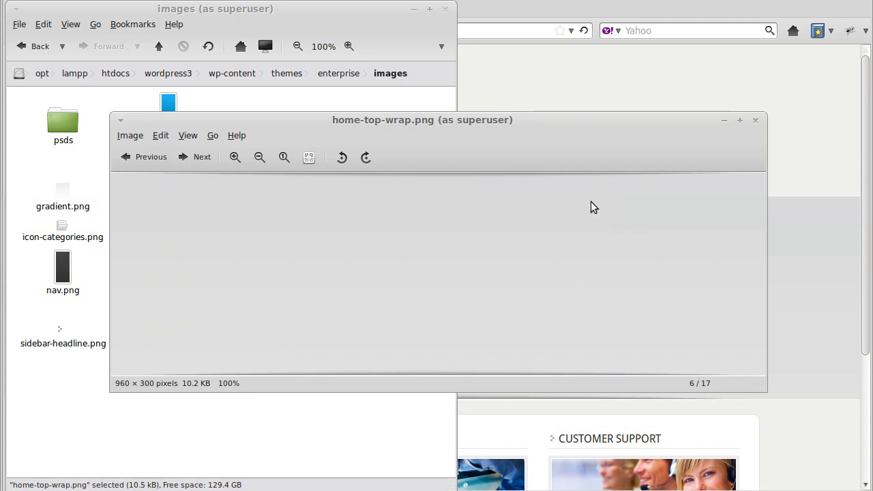
click(756, 120)
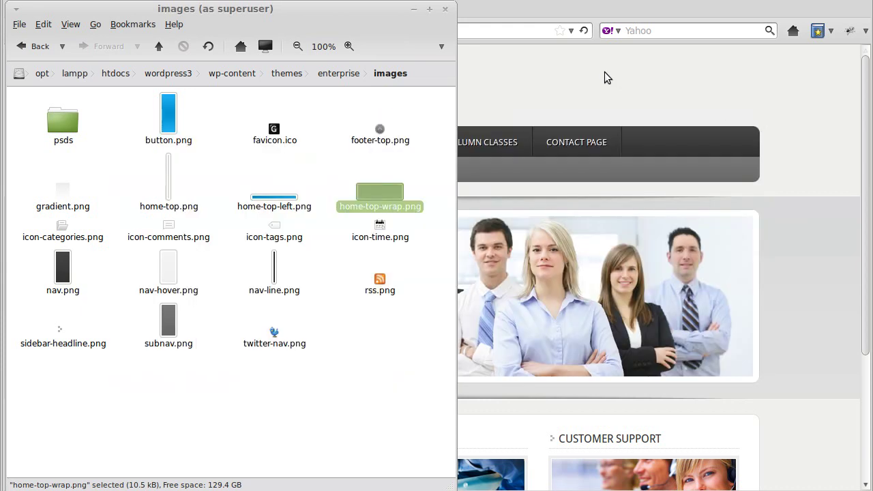
click(386, 362)
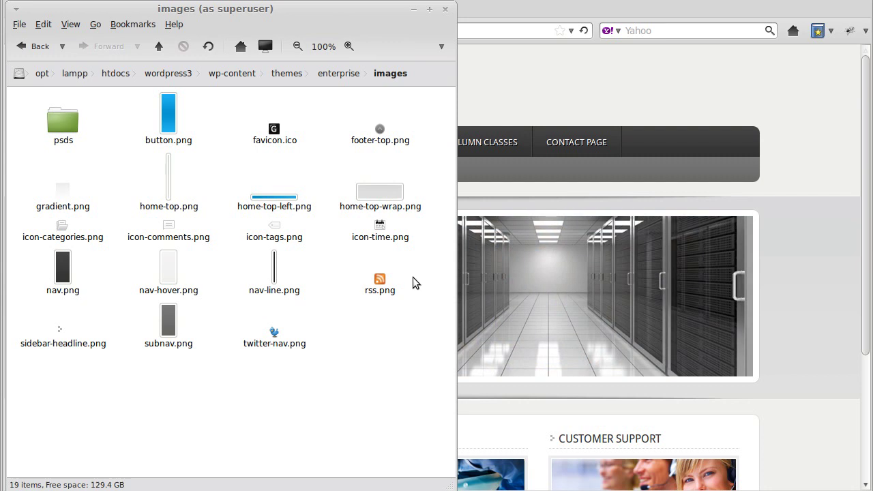
Step: Rename home-top-wrap.png in the wordpress3 theme's images folder to backup-home-top-wrap.png
click(356, 210)
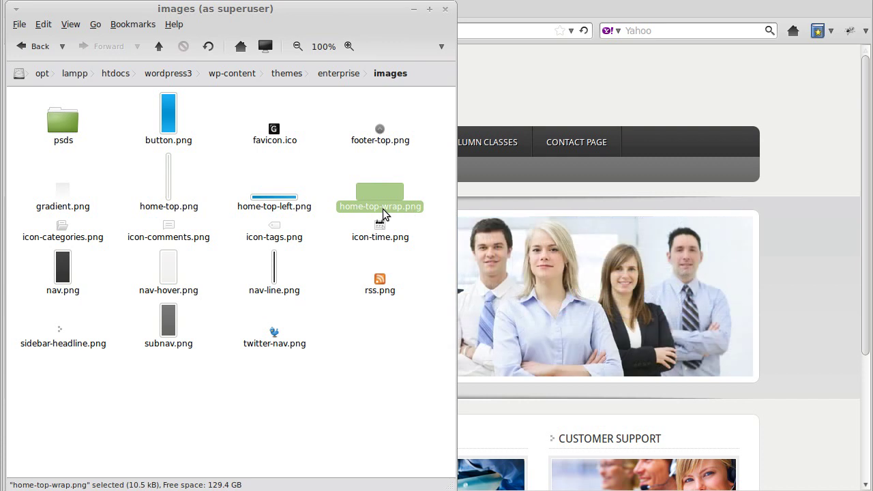
click(383, 205)
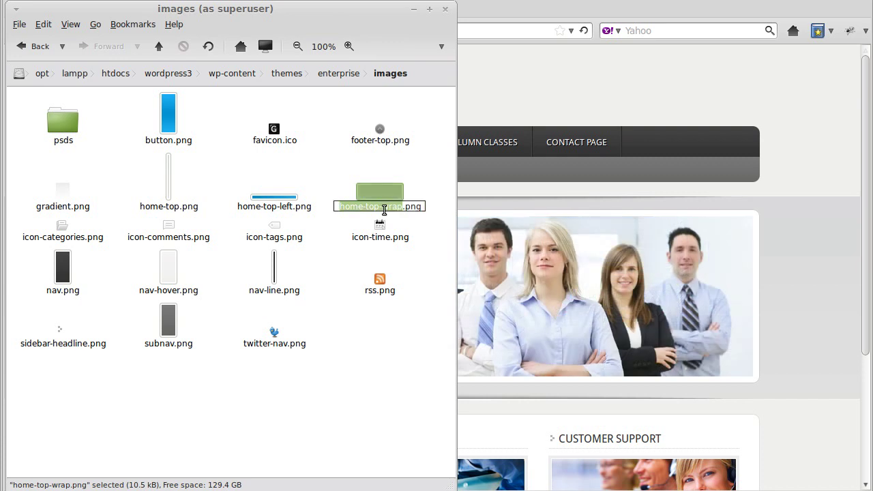
click(339, 206)
text(backup-)
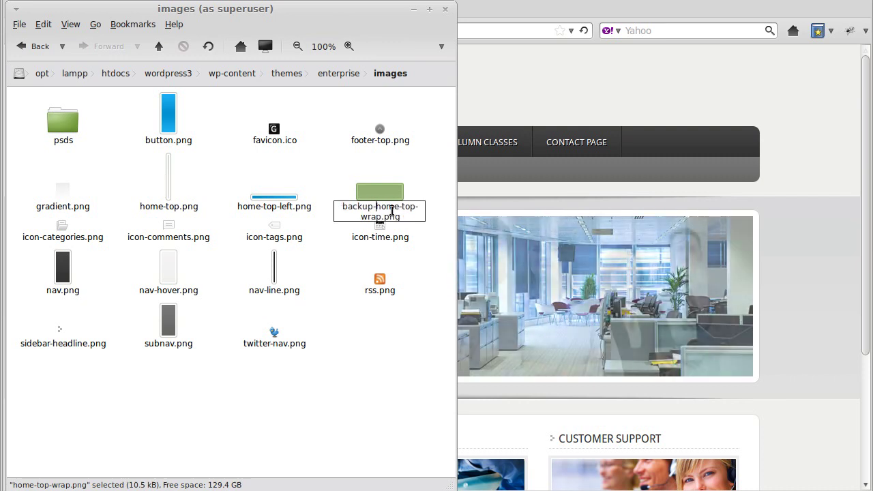
key(Return)
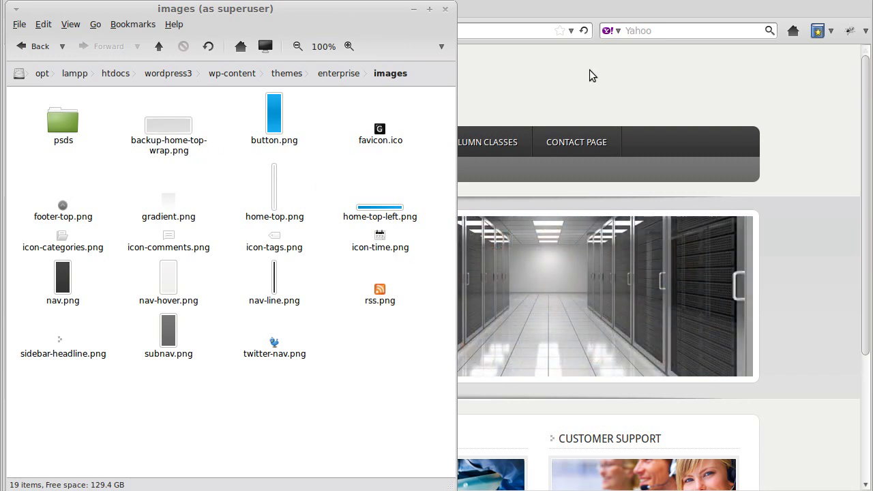
Step: Switch to Firefox and reload the localhost/wordpress3 page to check the effect of the renamed image
click(590, 74)
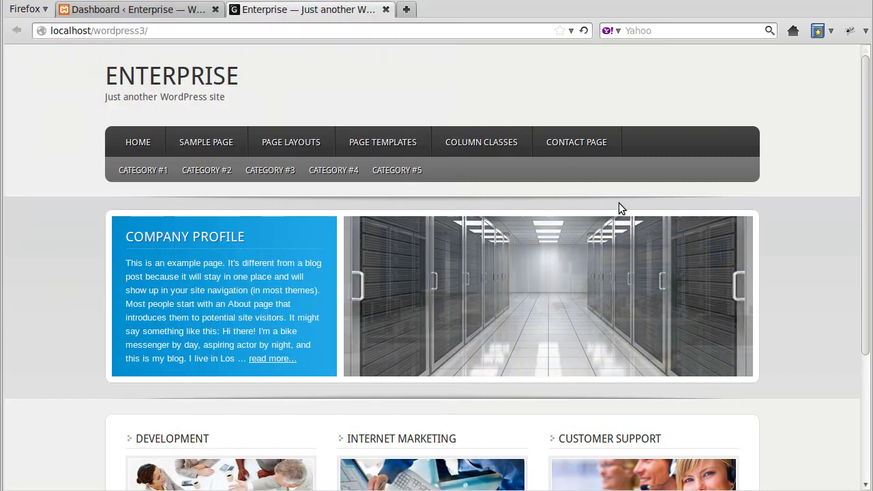
click(582, 31)
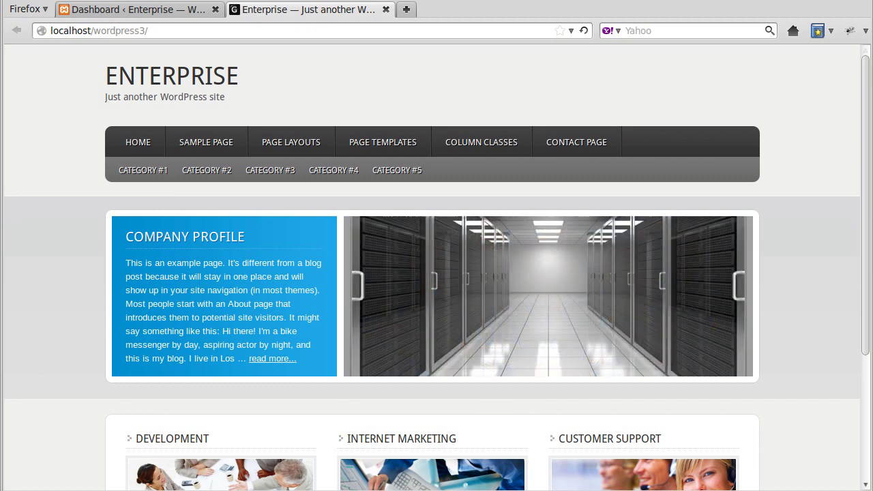
Step: Open home-top.psd from the Desktop enterprise images folder in GIMP Image Editor
key(alt+Tab)
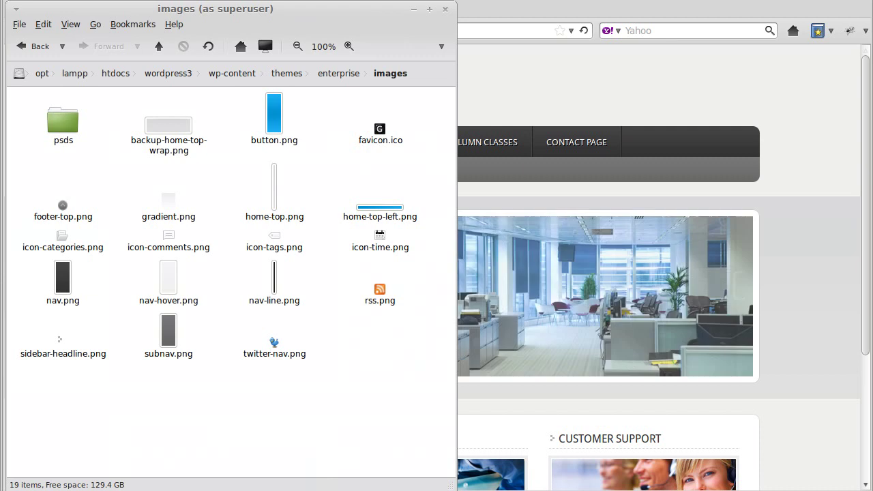
key(alt+Tab)
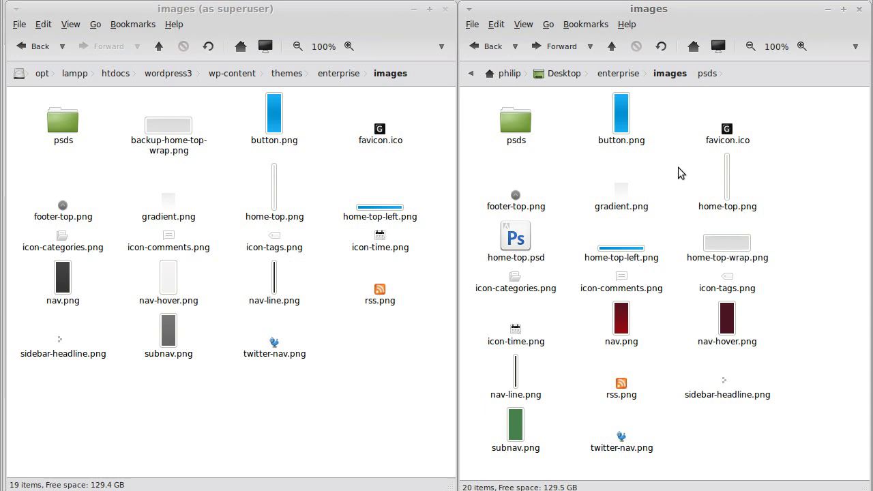
click(516, 123)
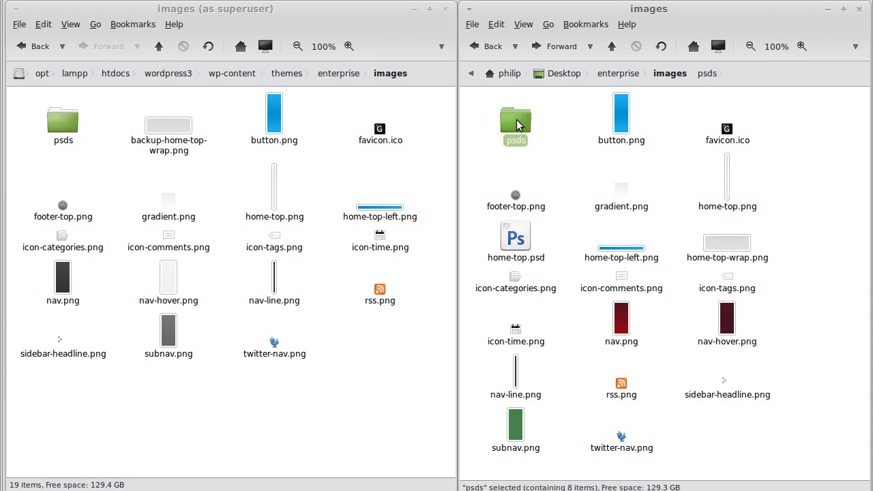
right_click(520, 244)
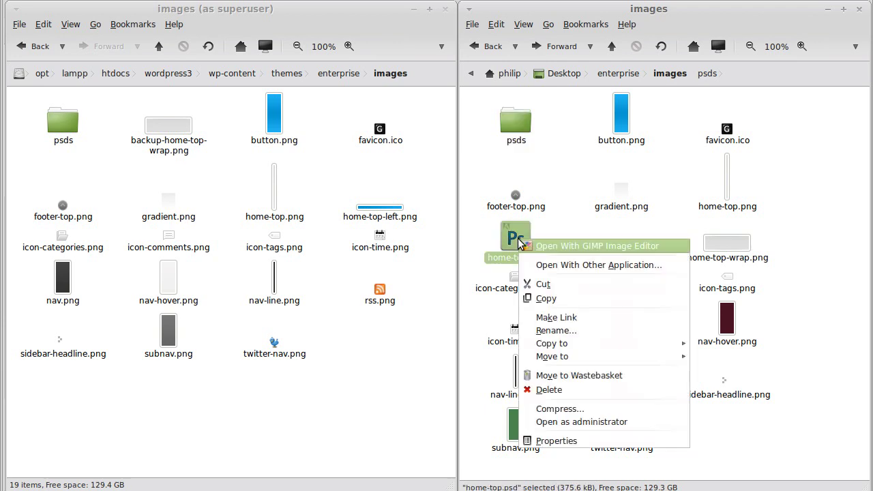
click(561, 247)
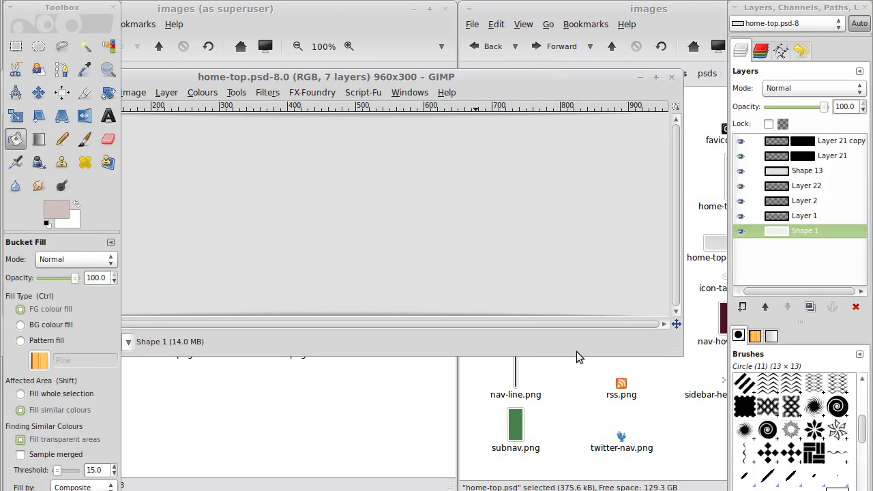
Step: Compare the home-top.psd image with the recoloured Enterprise page in Firefox and return to GIMP
drag(304, 78, 370, 80)
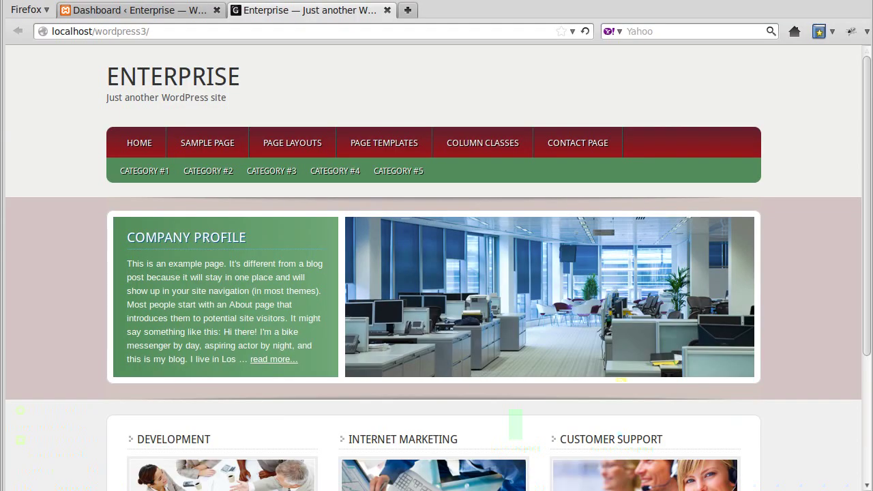
key(alt+Tab)
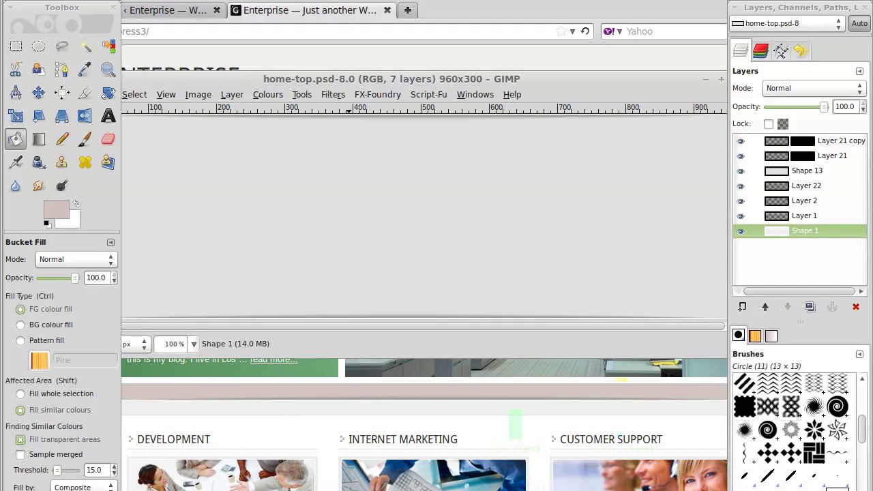
key(alt+Tab)
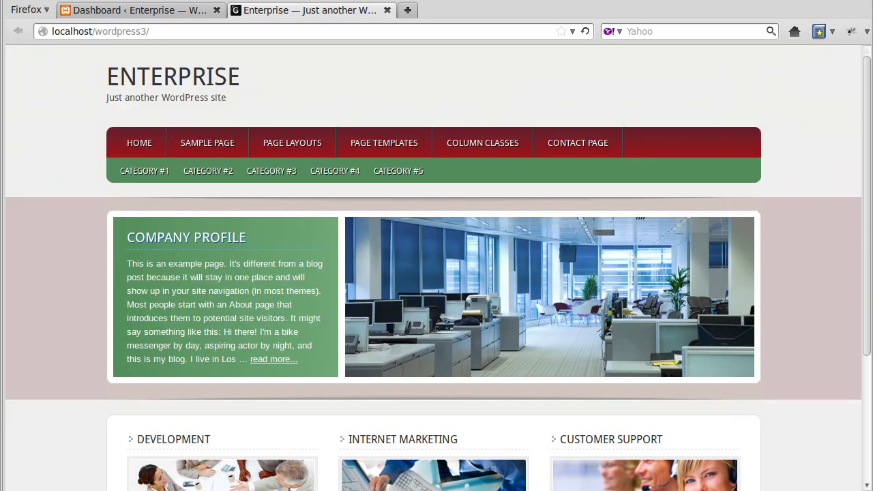
key(alt+Tab)
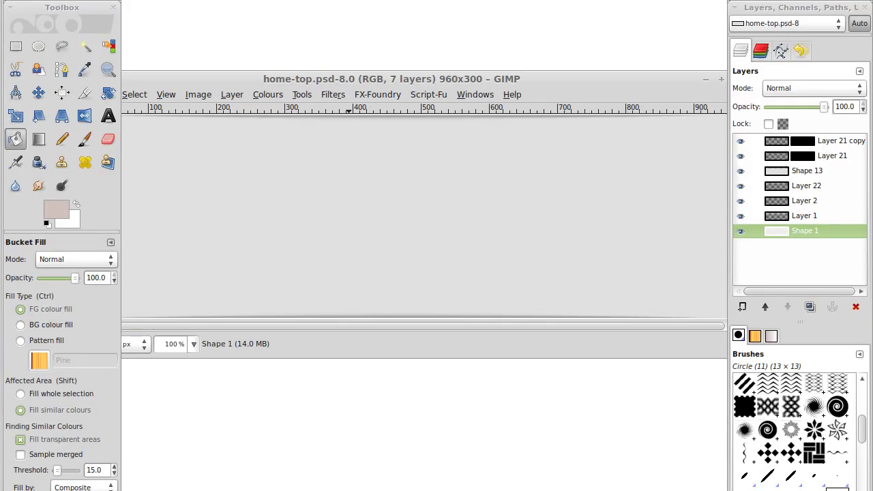
Step: Fill the Shape 13 layer of home-top.psd with the dusty pink foreground colour
drag(449, 85, 493, 85)
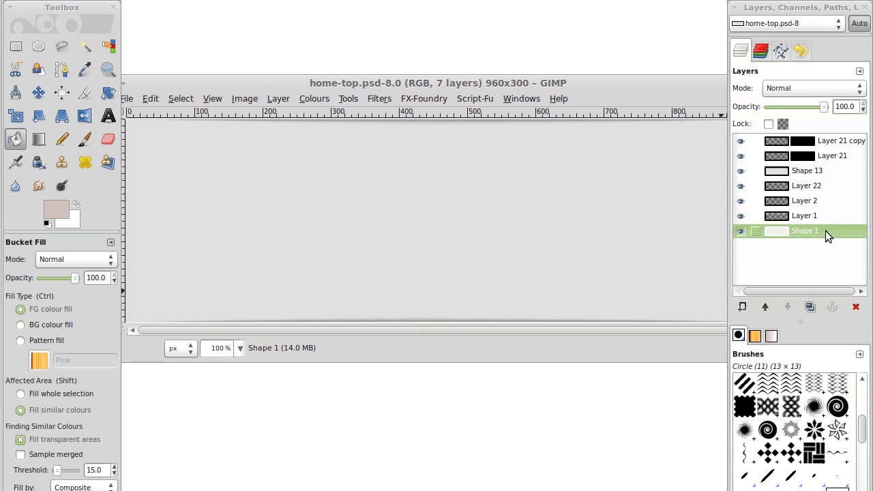
click(805, 172)
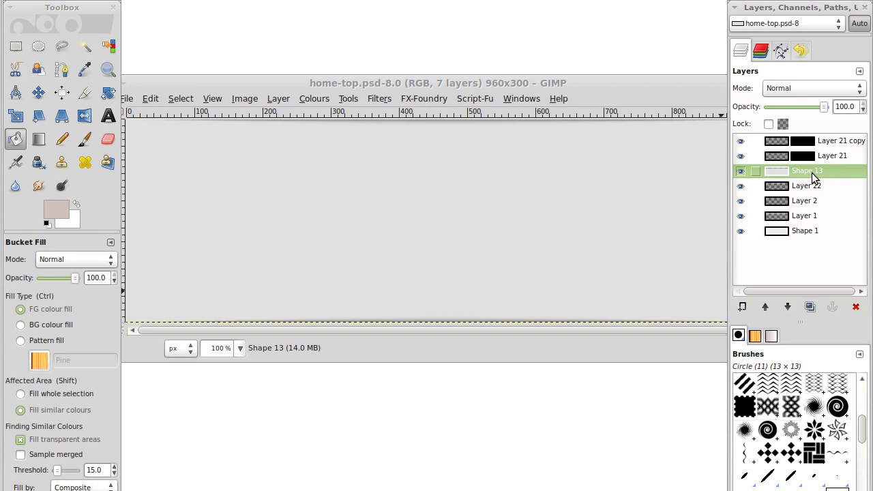
drag(812, 172, 15, 141)
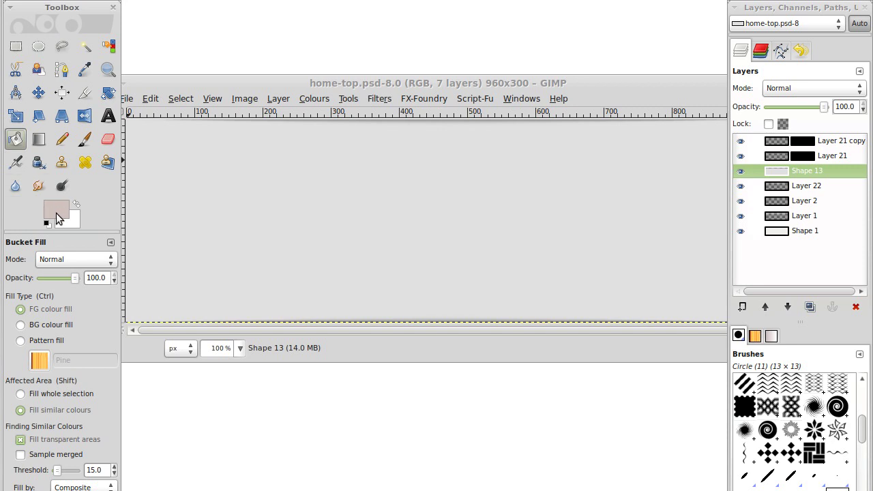
drag(65, 211, 358, 210)
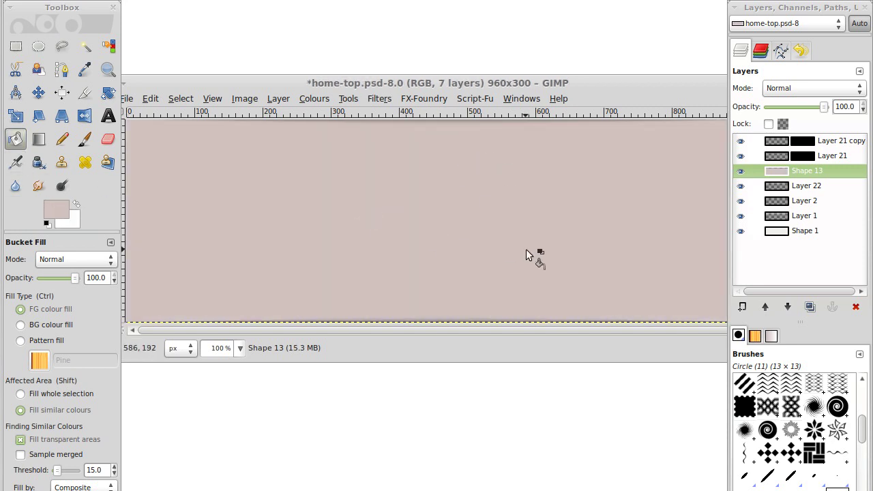
Step: Export the recoloured image with Save for Web in PNG-8 format
drag(191, 83, 222, 82)
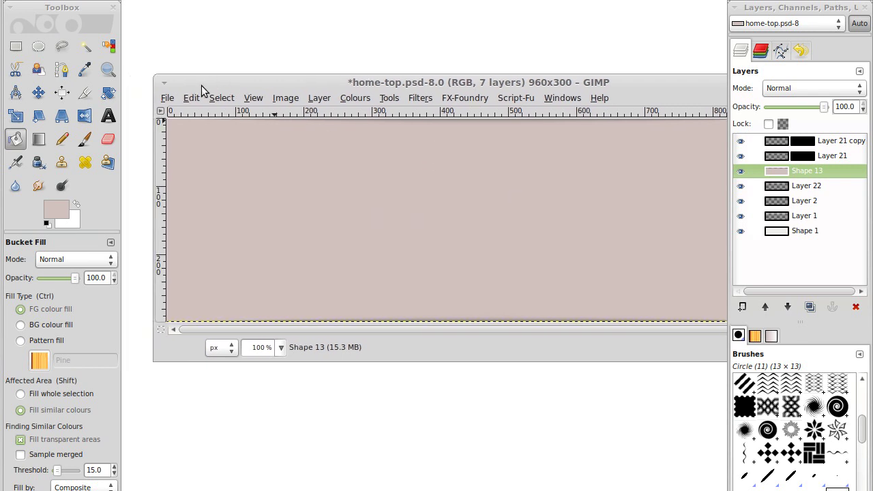
click(167, 98)
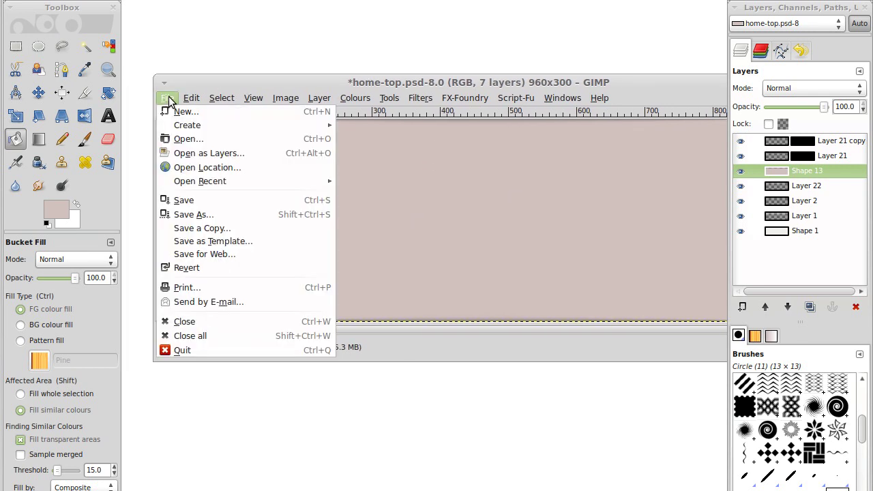
click(197, 256)
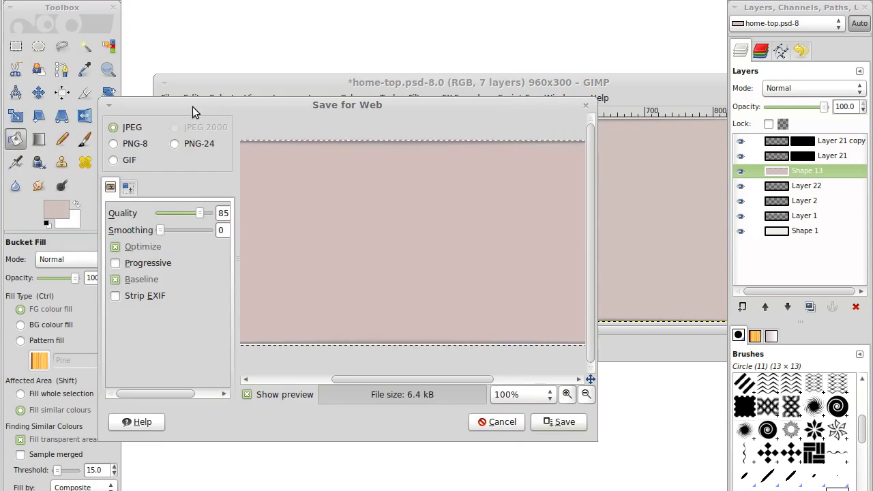
click(120, 145)
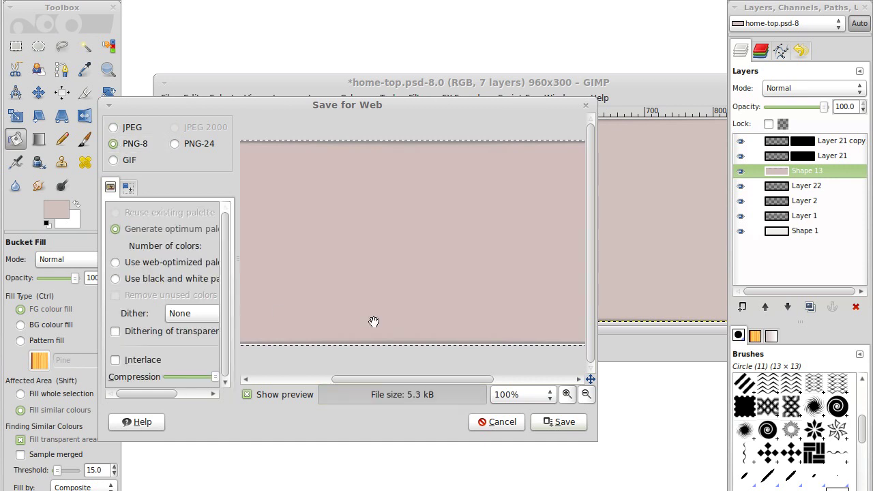
click(566, 422)
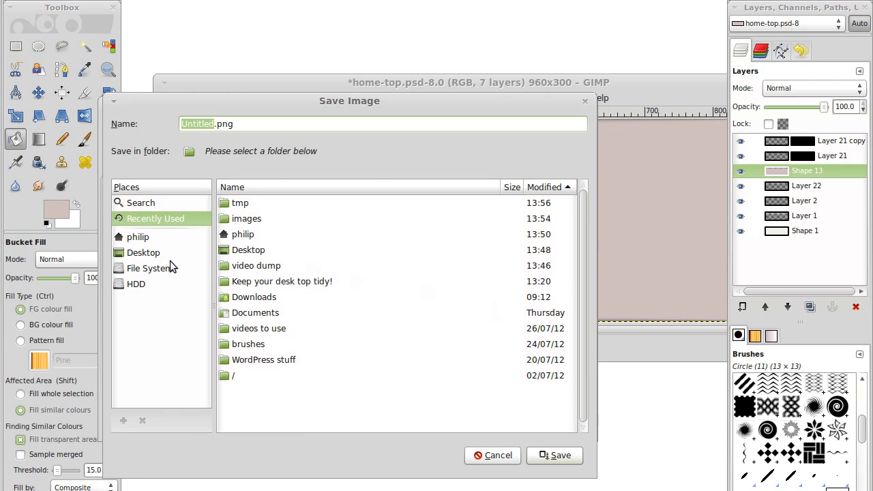
Step: Save the export as home-top-wrap.png in the Desktop's enterprise/images folder, replacing the existing file
click(243, 251)
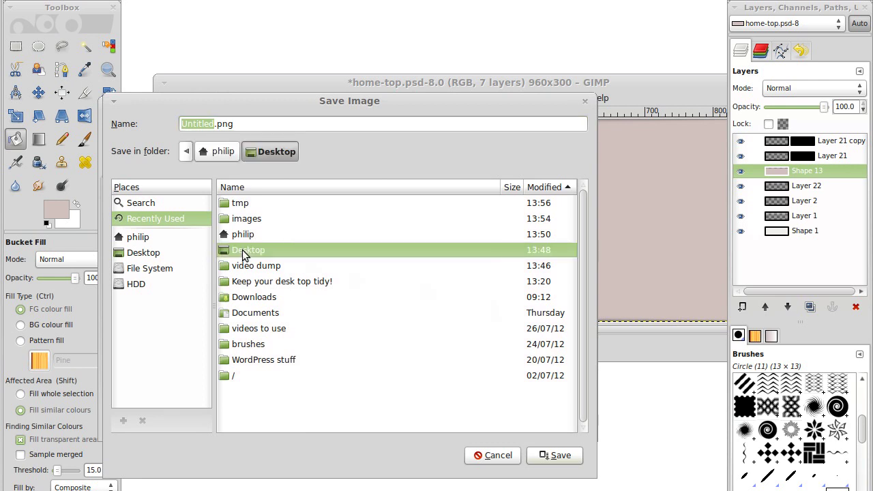
double_click(242, 249)
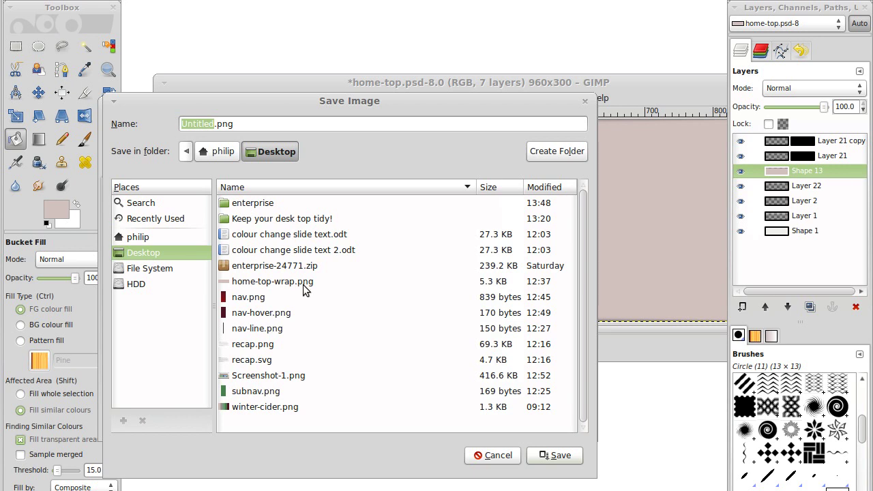
double_click(225, 203)
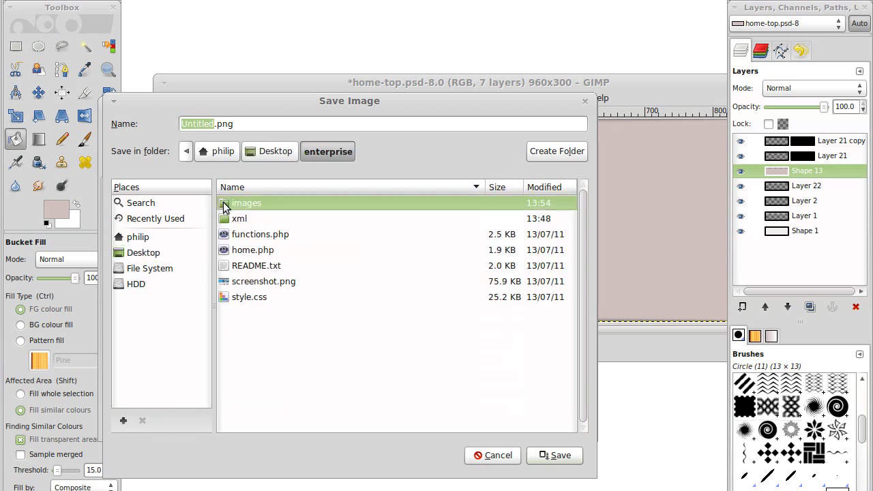
double_click(225, 204)
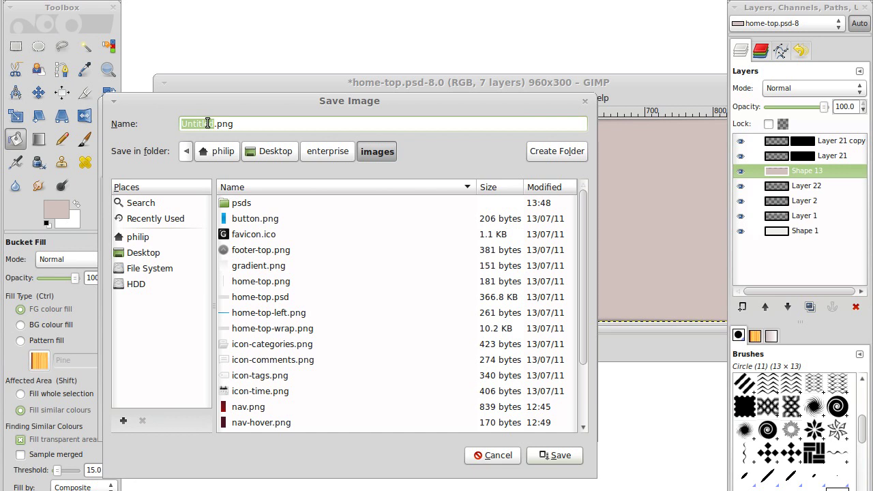
text(home-top)
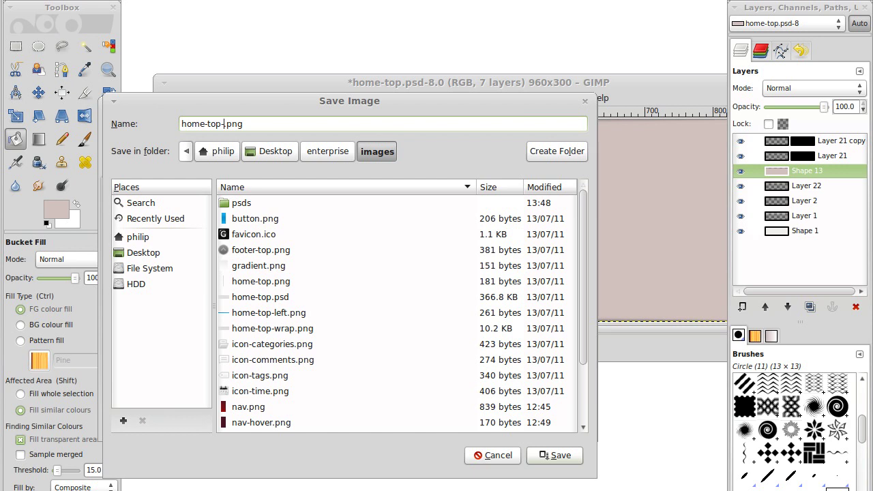
text(-wrap)
click(570, 457)
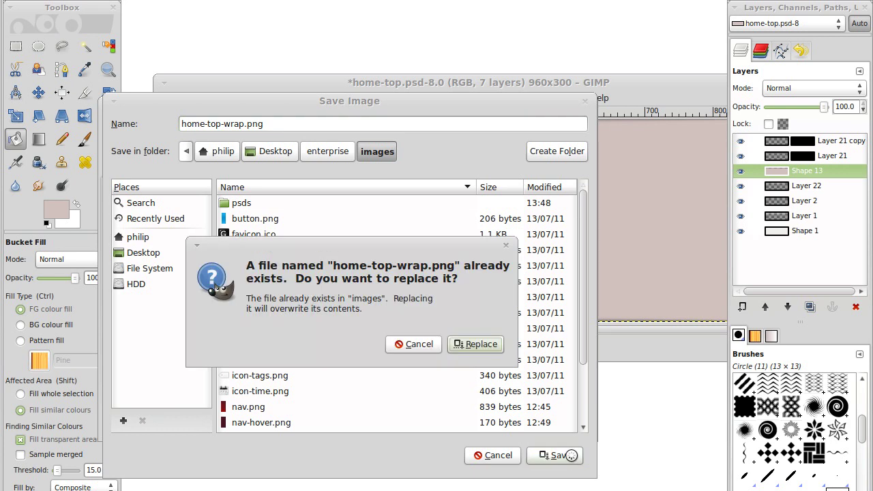
click(487, 345)
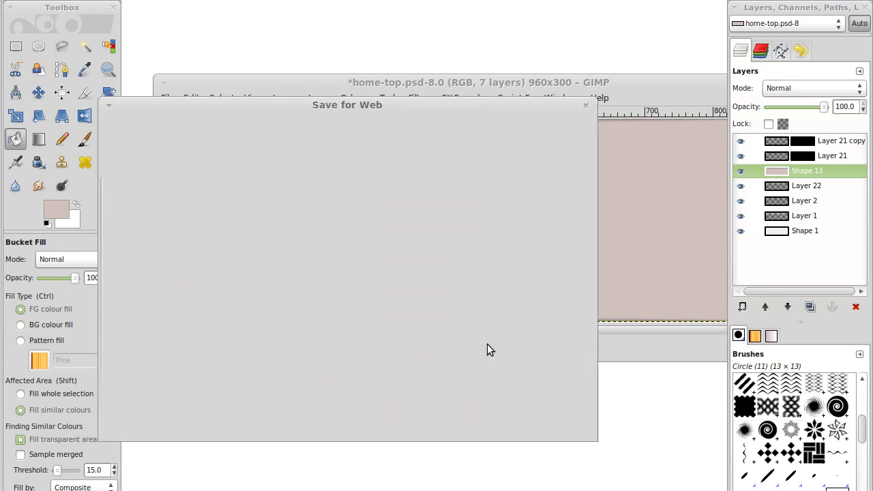
Step: Close the home-top.psd image in GIMP without saving it
drag(569, 85, 436, 77)
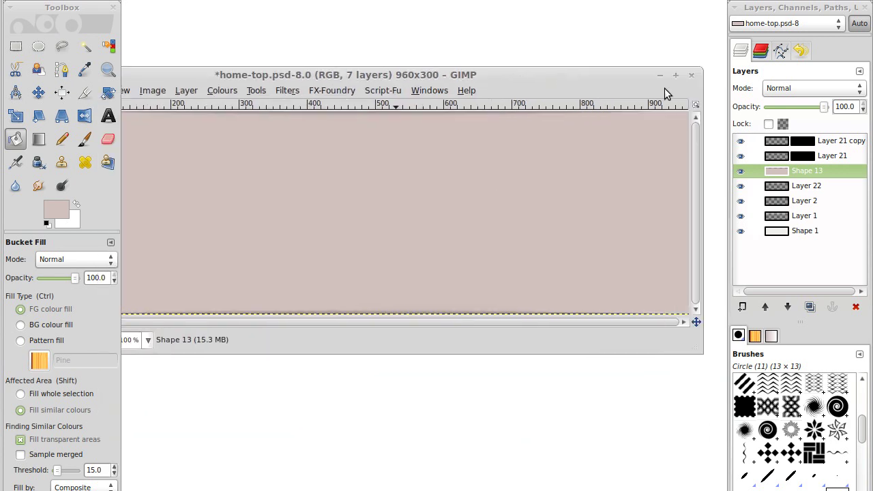
click(691, 75)
click(306, 268)
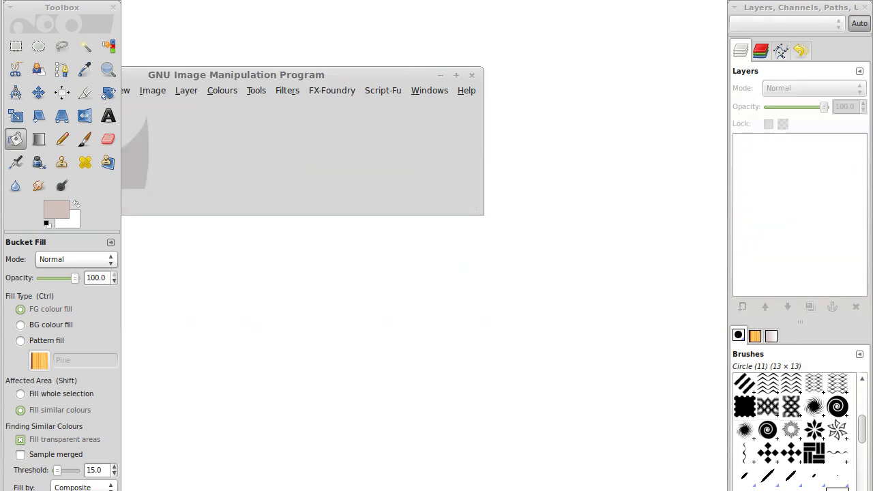
Step: Copy home-top-wrap.png from the Desktop enterprise images folder into the wordpress3 theme's images folder and reload the localhost/wordpress3 page in Firefox
key(alt+Tab)
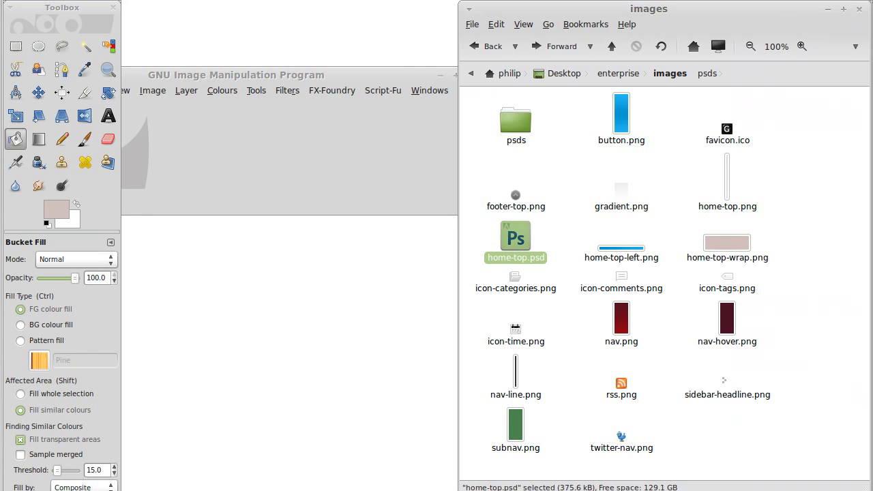
click(764, 224)
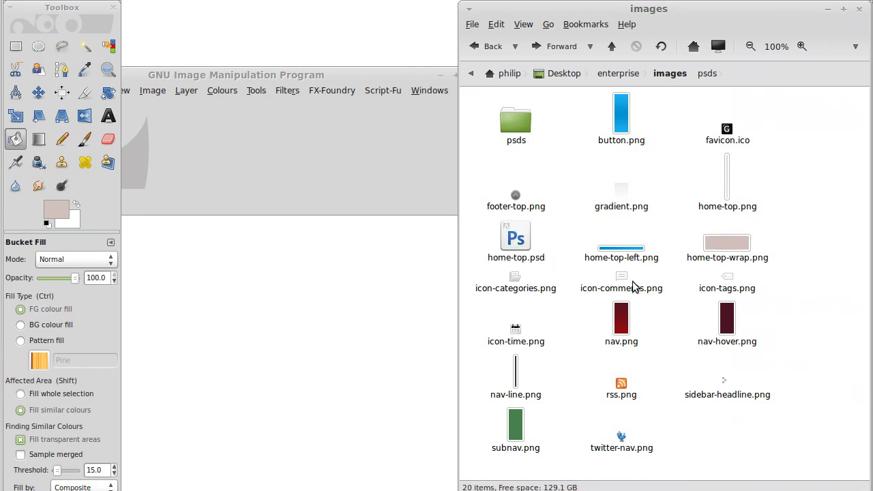
click(741, 250)
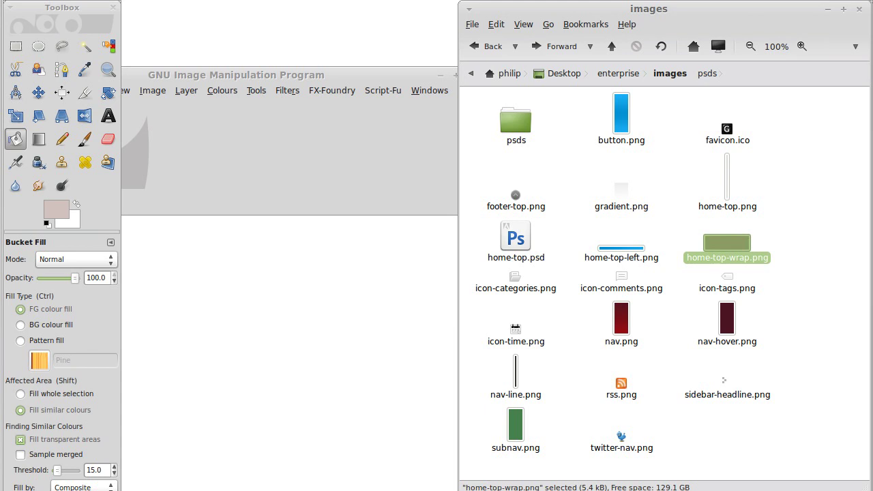
key(alt+Tab)
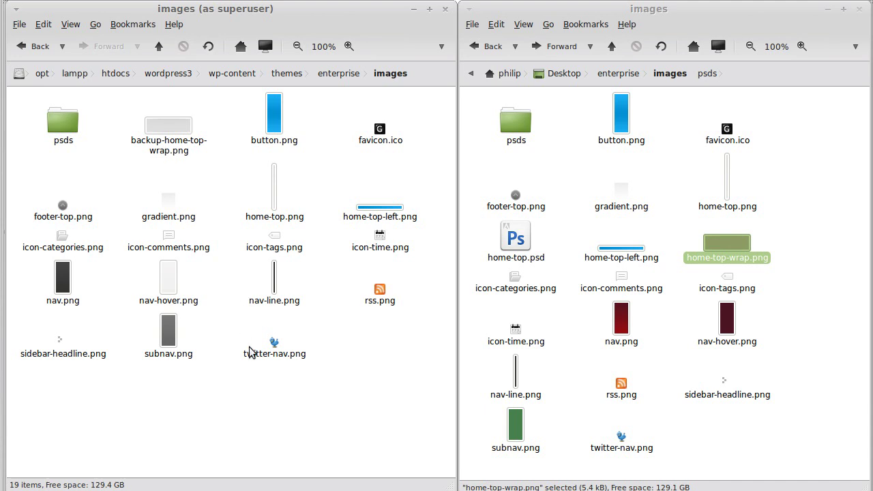
click(726, 246)
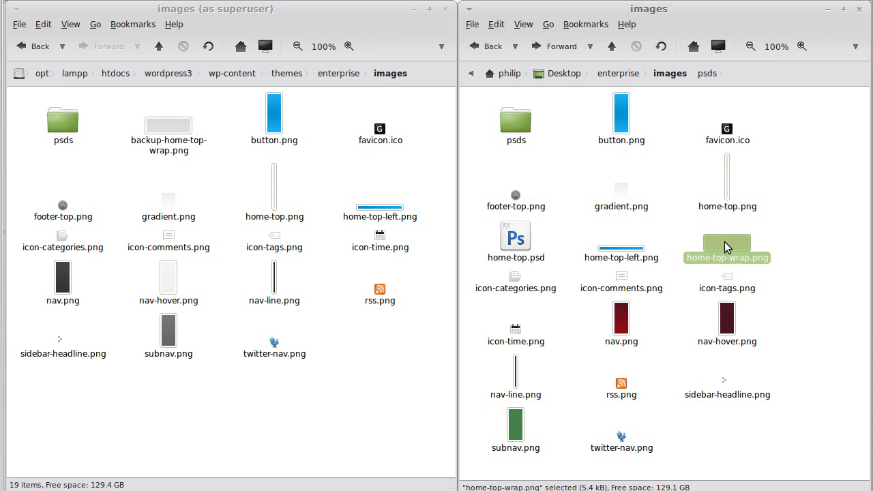
drag(726, 247, 286, 365)
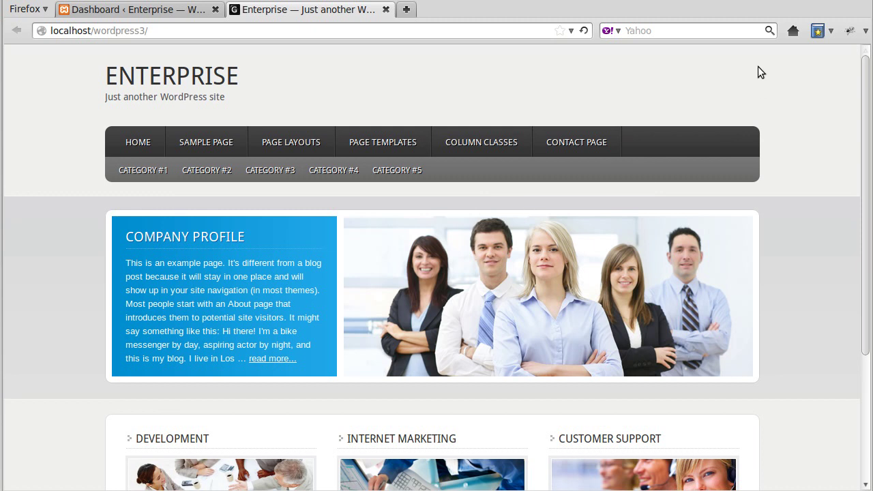
click(584, 31)
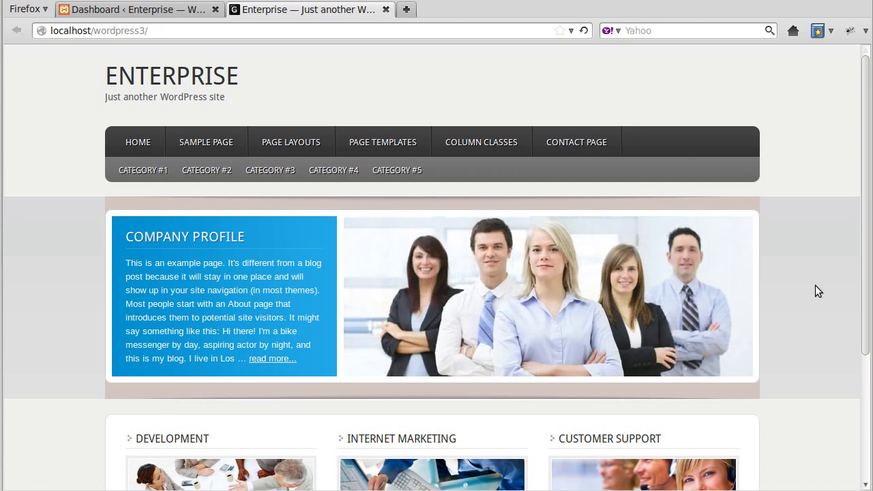
Step: View home-top.png from the Desktop enterprise images folder and close the image viewer
key(alt+Tab)
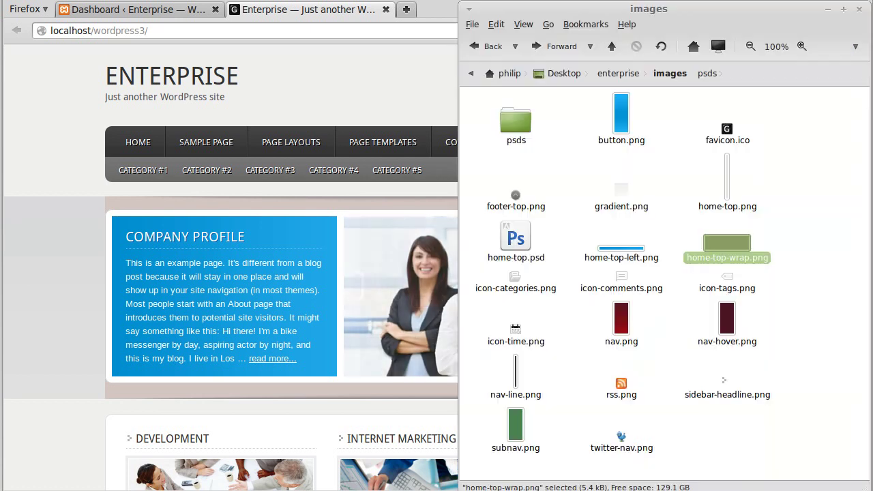
click(725, 197)
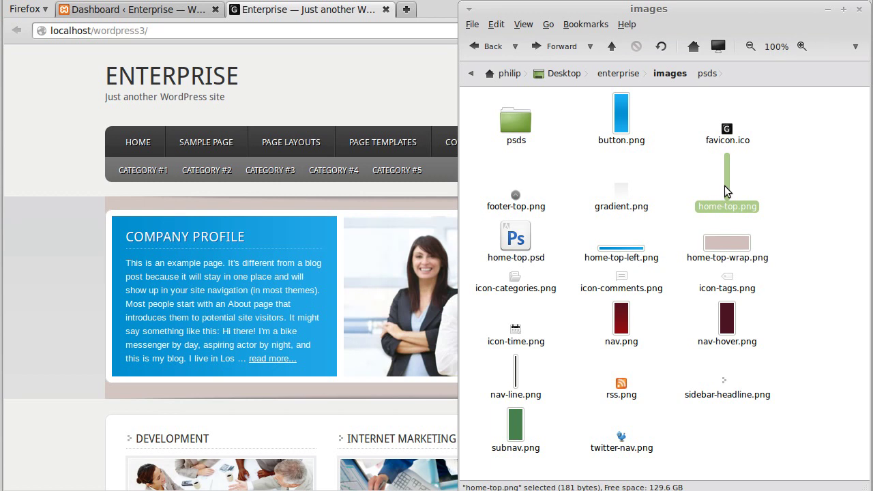
double_click(724, 185)
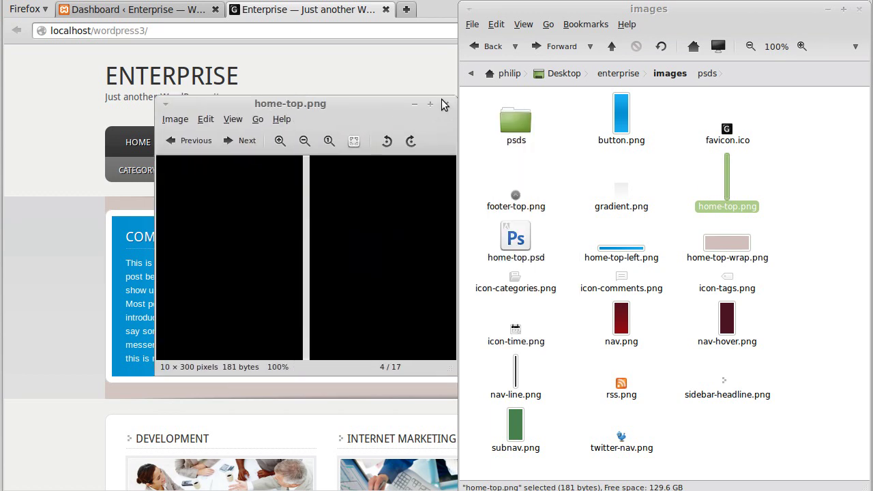
click(441, 101)
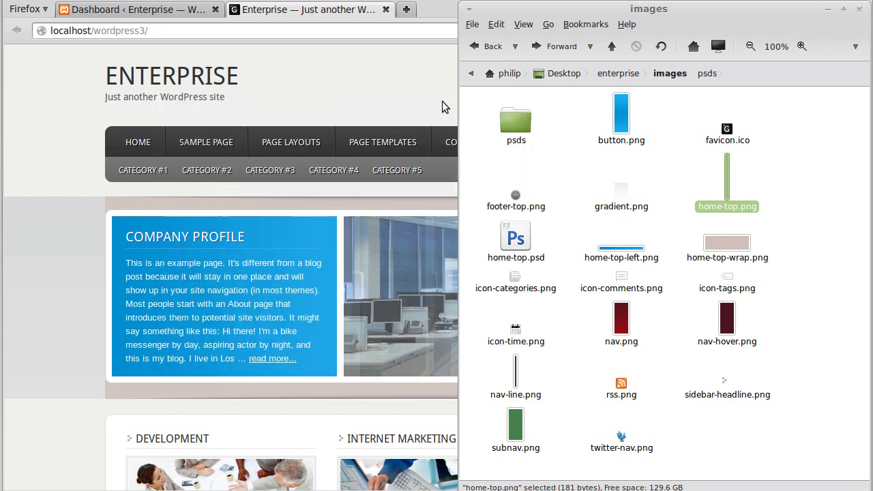
Step: Open home-top.png from the Desktop enterprise images folder in GIMP and bucket-fill it with the current pinkish foreground colour
right_click(728, 179)
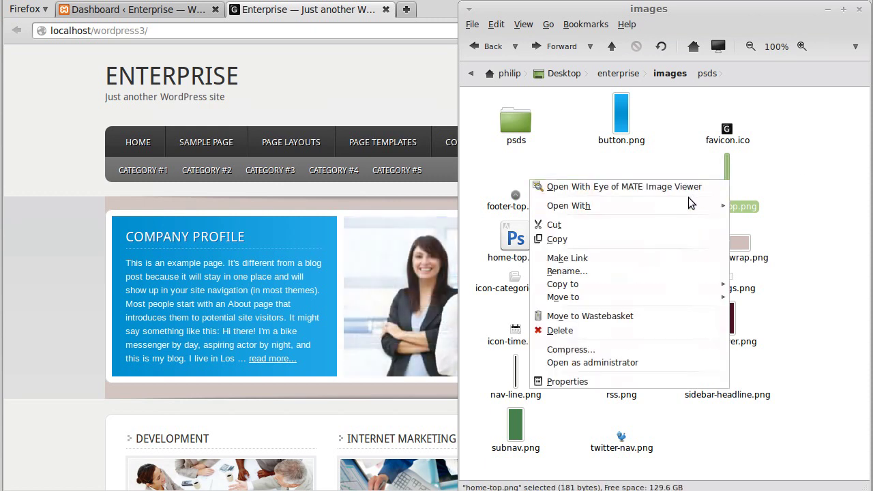
mouse_move(672, 203)
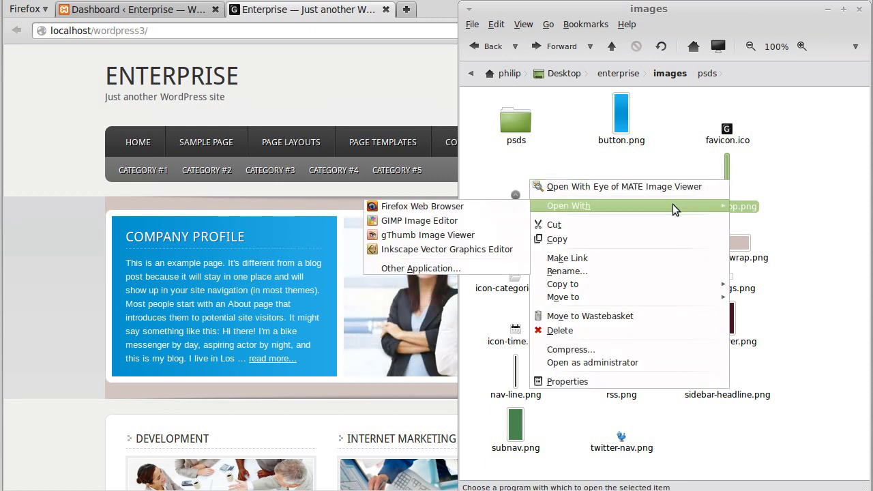
click(435, 221)
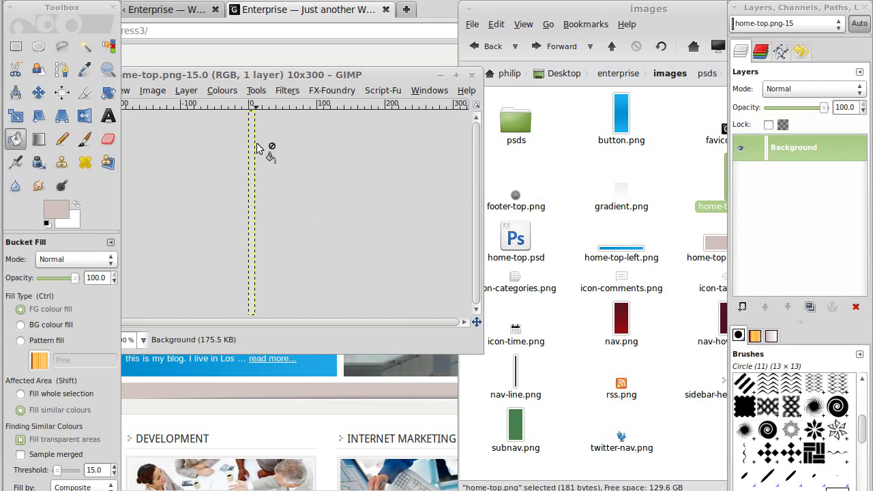
click(249, 159)
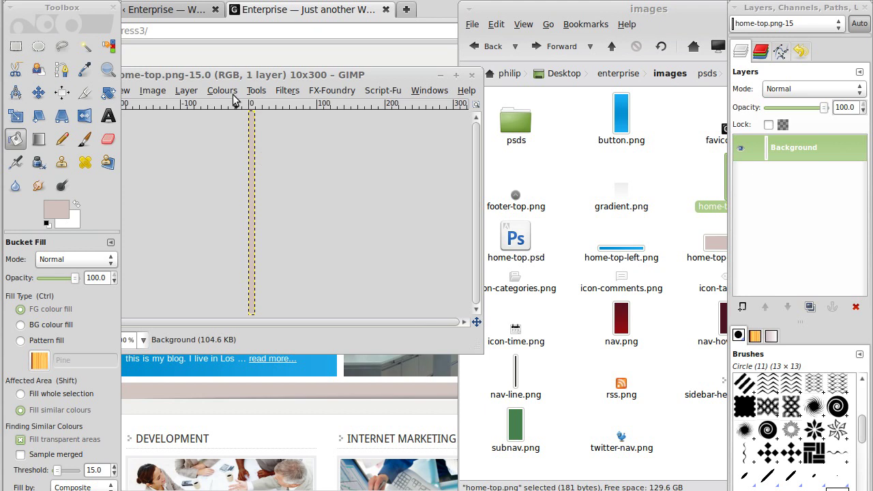
Step: Save the recoloured home-top.png over the original file, then close the image and GIMP
drag(226, 77, 333, 85)
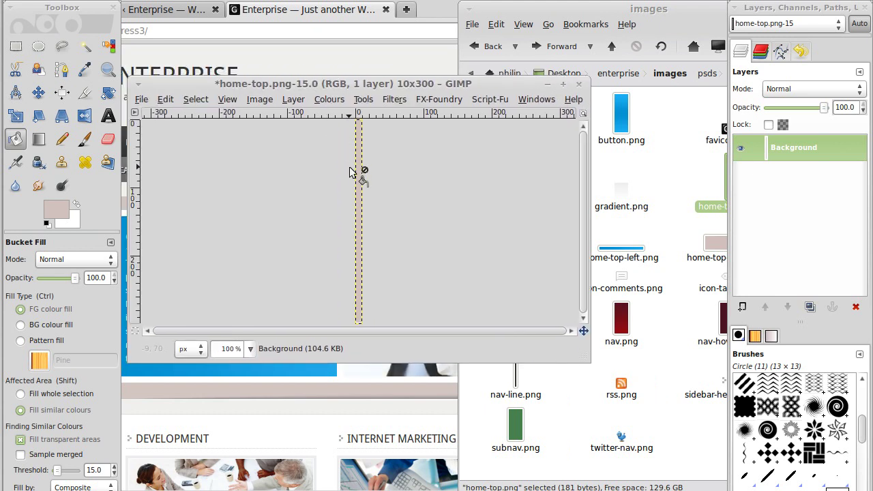
click(141, 100)
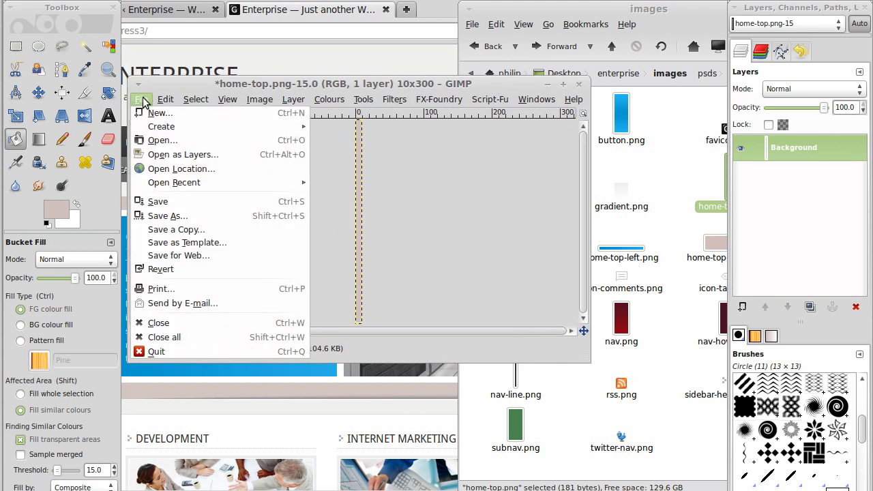
click(158, 202)
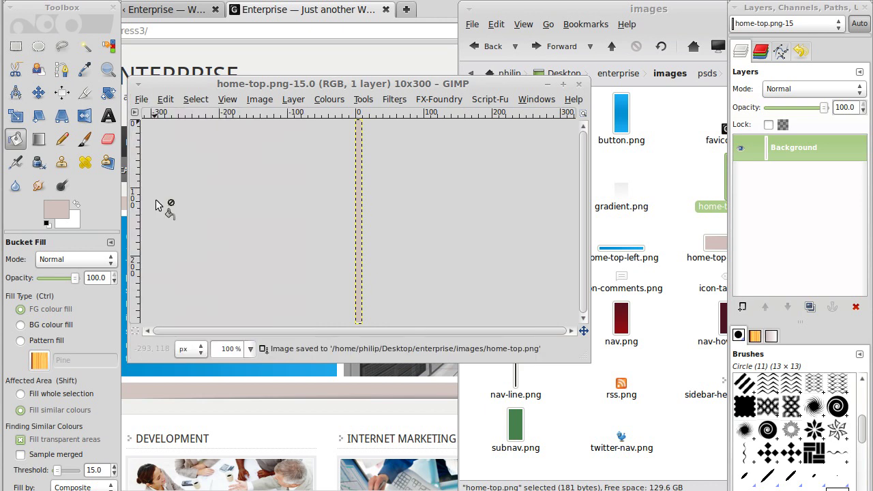
click(581, 86)
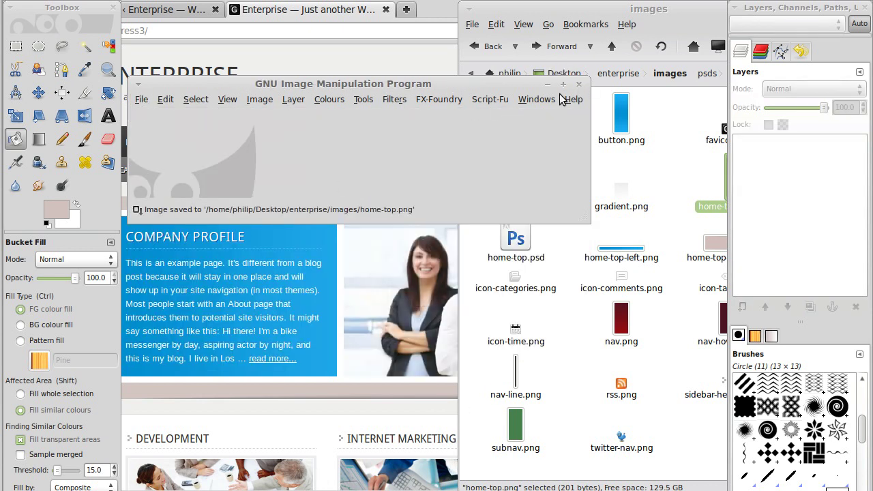
click(578, 85)
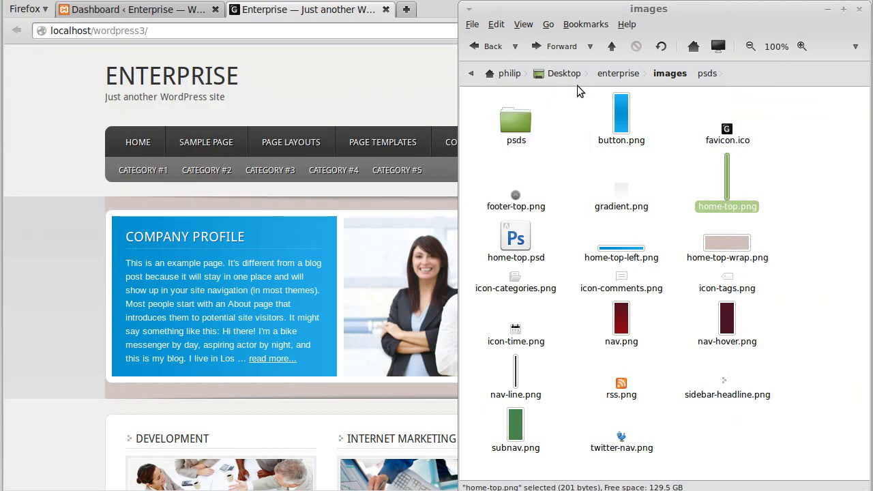
Step: Bring Firefox forward and reload the localhost/wordpress3 page
click(378, 84)
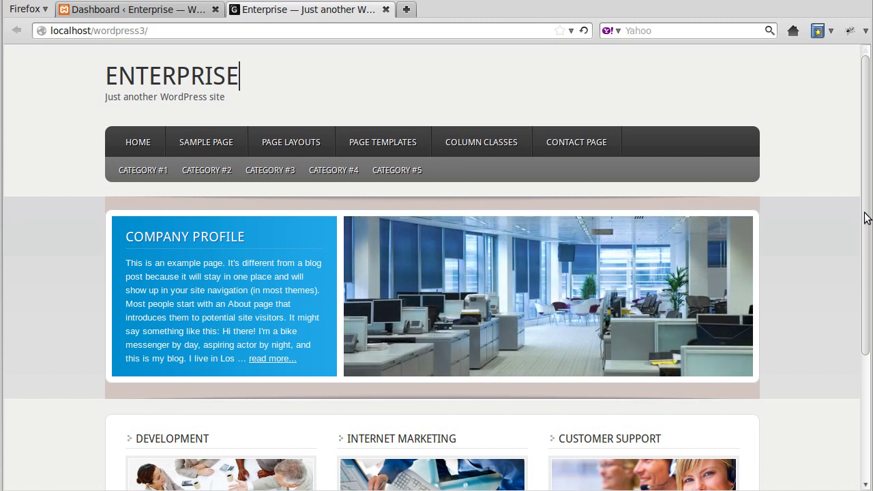
click(584, 30)
click(584, 31)
Step: Copy home-top.png from the Desktop enterprise images folder into the wordpress3 theme's images folder, replacing the existing file, and reload the page in Firefox
key(alt+Tab)
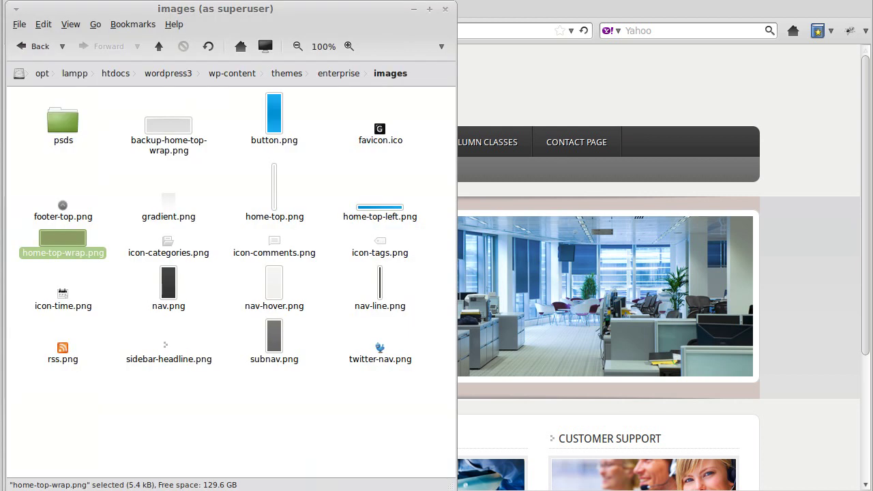
key(alt+Tab)
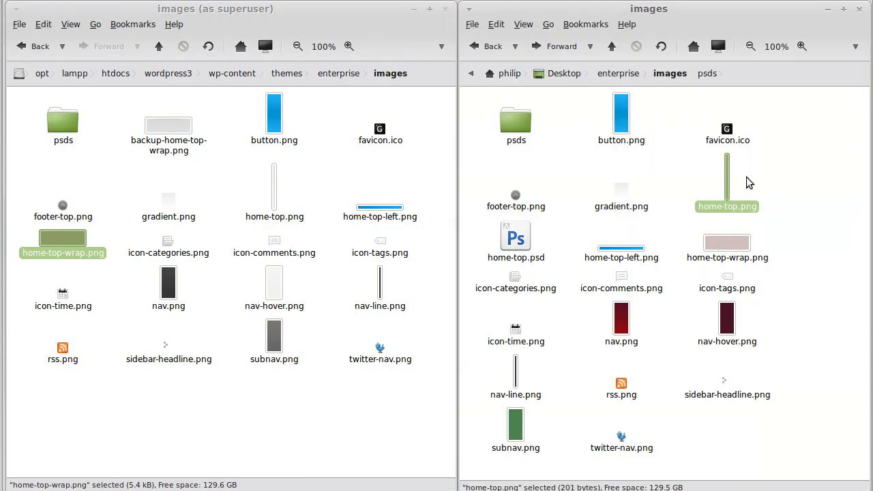
drag(726, 195, 300, 188)
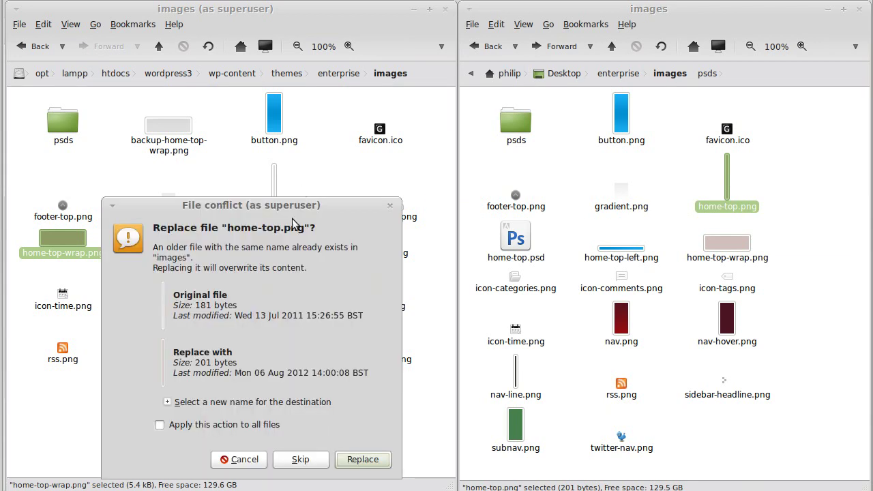
click(355, 461)
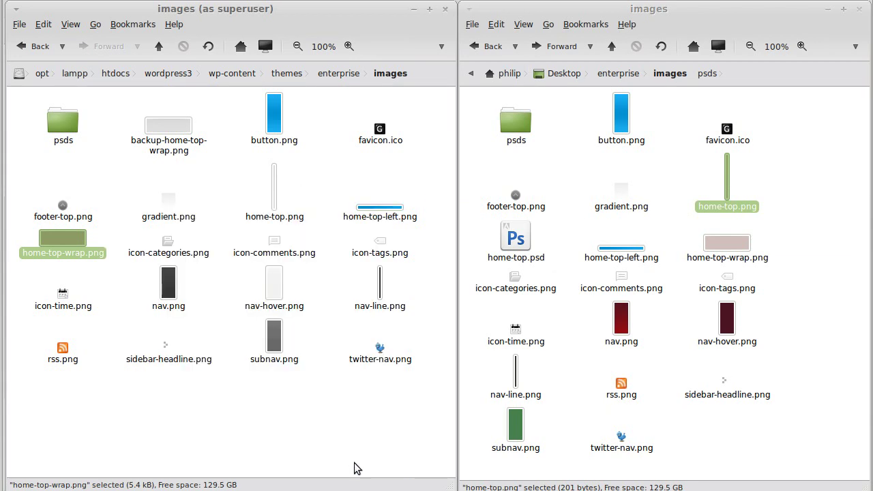
key(alt+Tab)
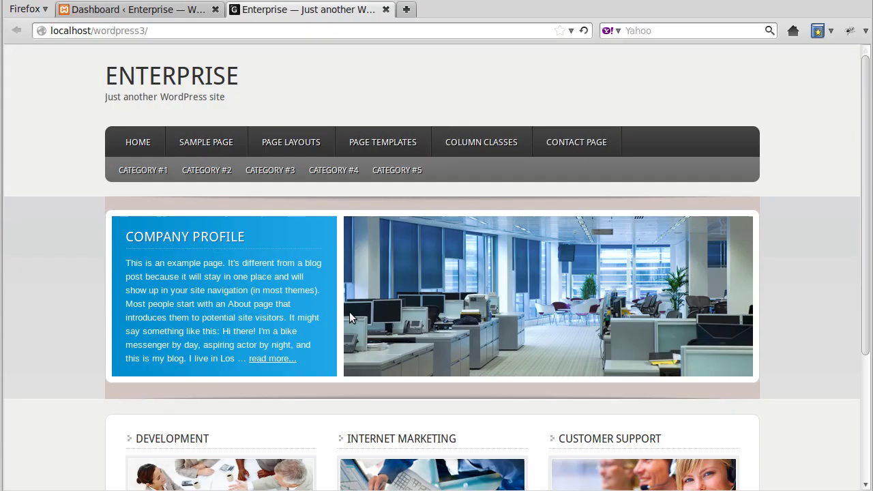
click(585, 30)
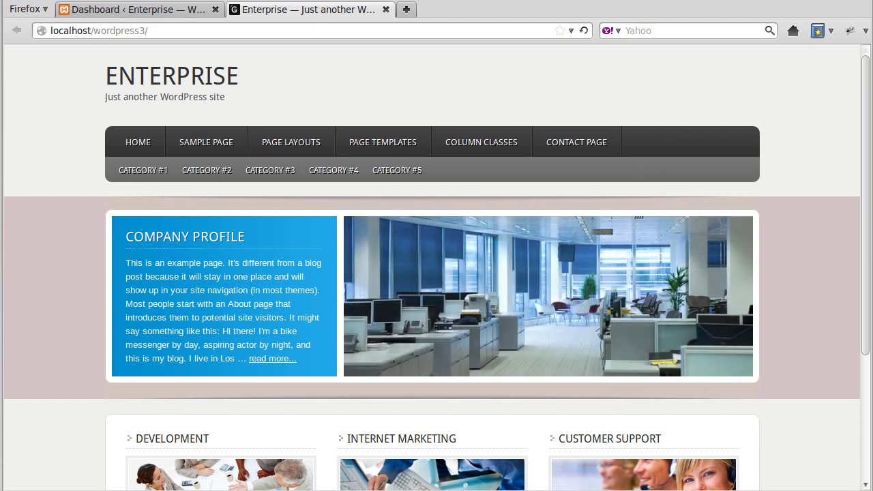
Step: Copy nav.png, nav-hover.png, nav-line.png and subnav.png from the Desktop enterprise images folder into the wordpress3 theme's images folder, replacing the existing files
key(alt+Tab)
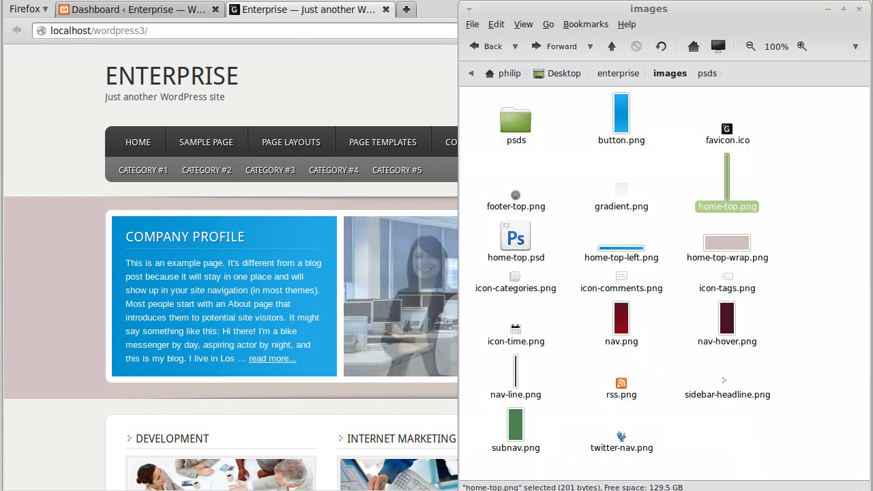
key(alt+Tab)
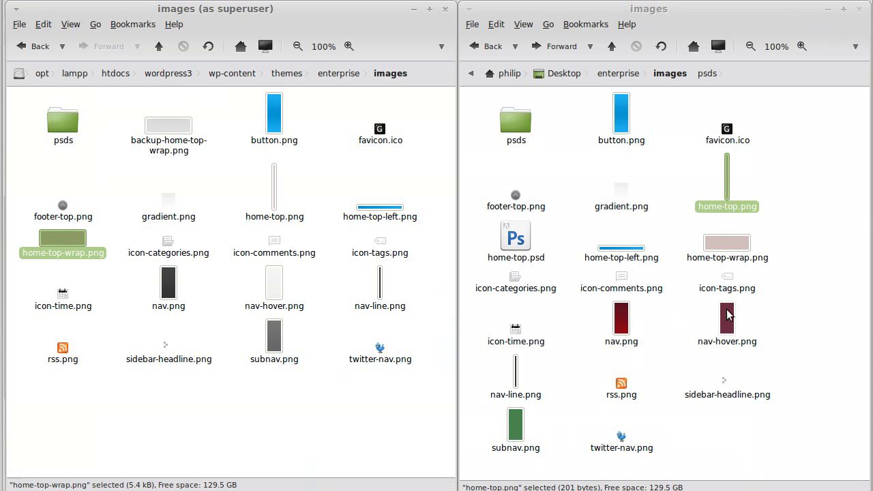
click(810, 257)
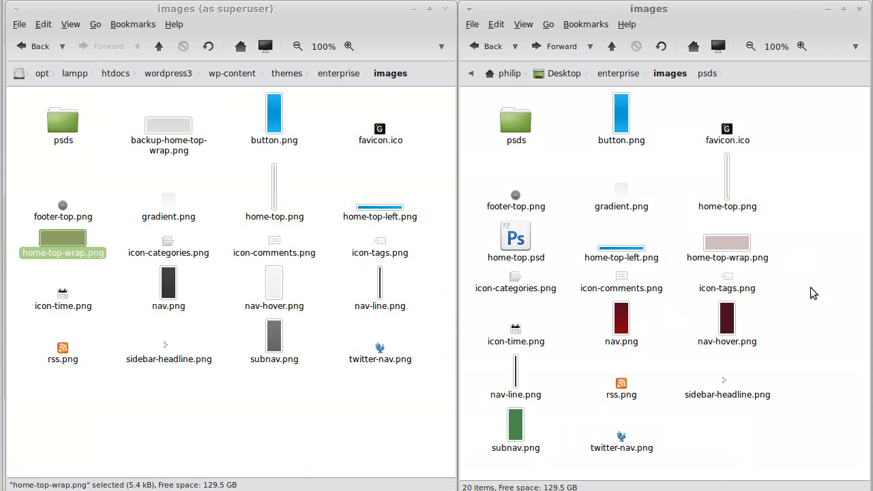
click(622, 326)
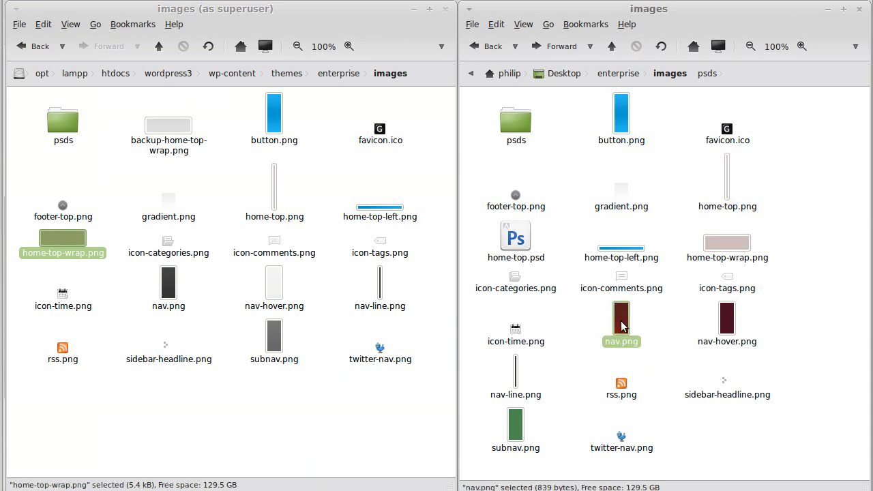
ctrl+click(724, 326)
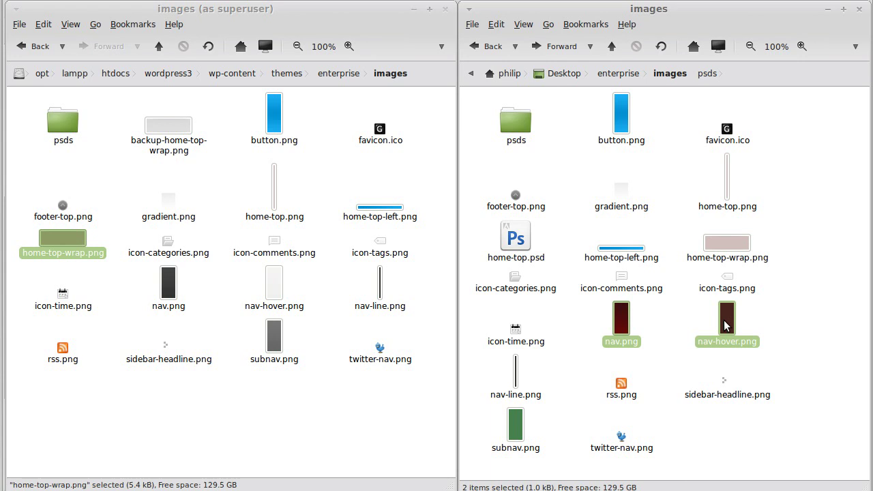
ctrl+click(513, 440)
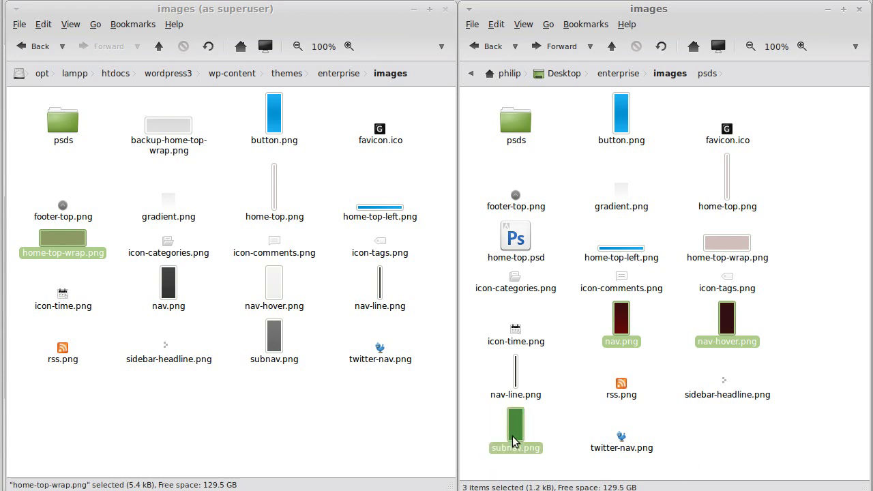
ctrl+click(512, 367)
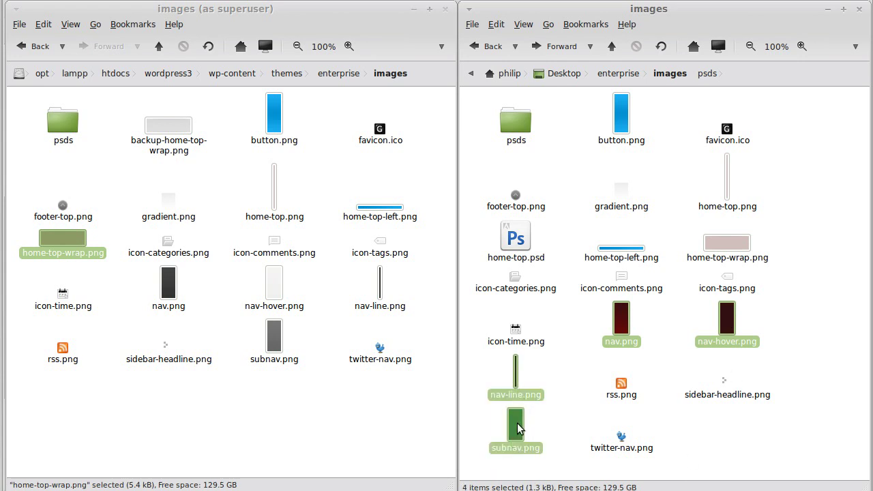
drag(518, 427, 328, 432)
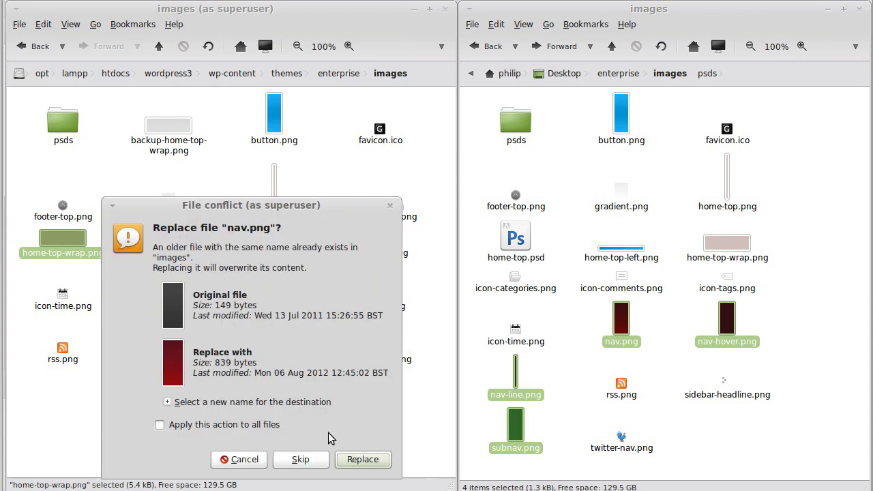
click(338, 460)
click(358, 460)
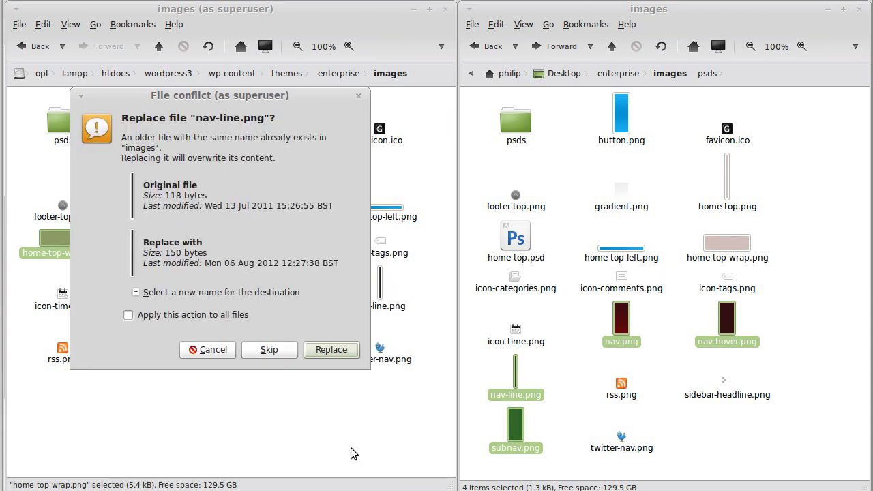
click(325, 351)
click(354, 461)
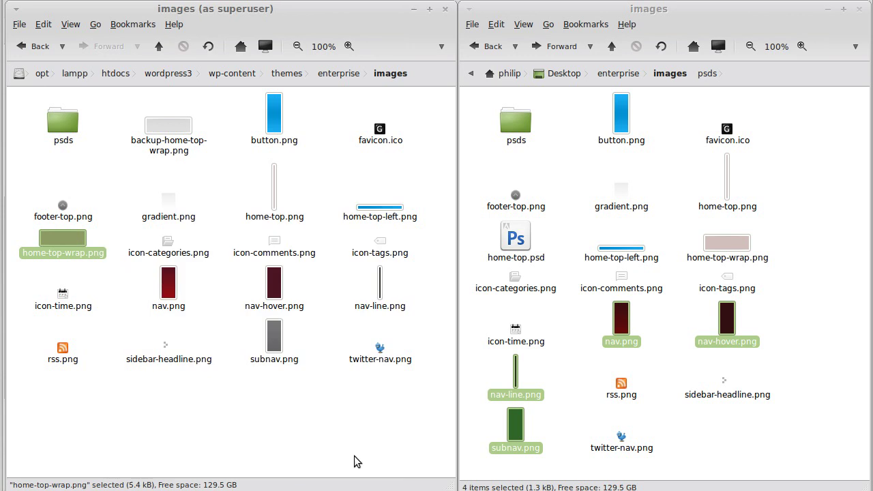
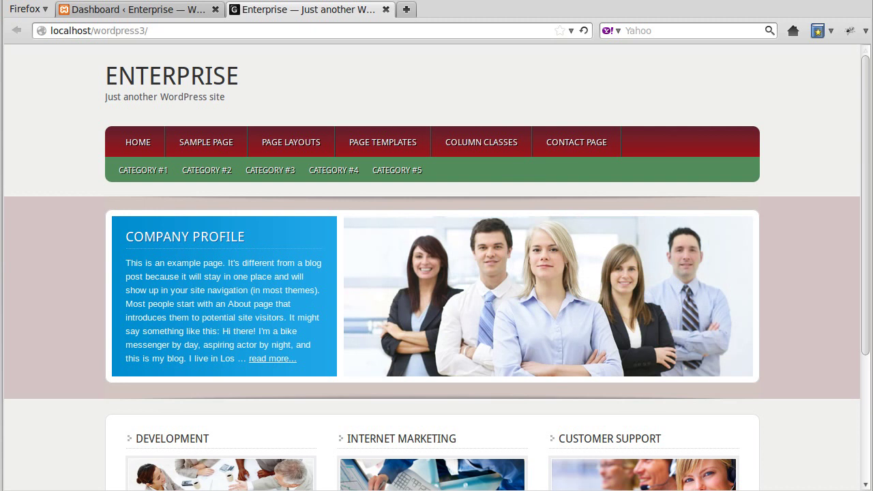
Step: Clear the file selection in the Desktop enterprise images folder and open home-top-left.png from there in GIMP
key(alt+Tab)
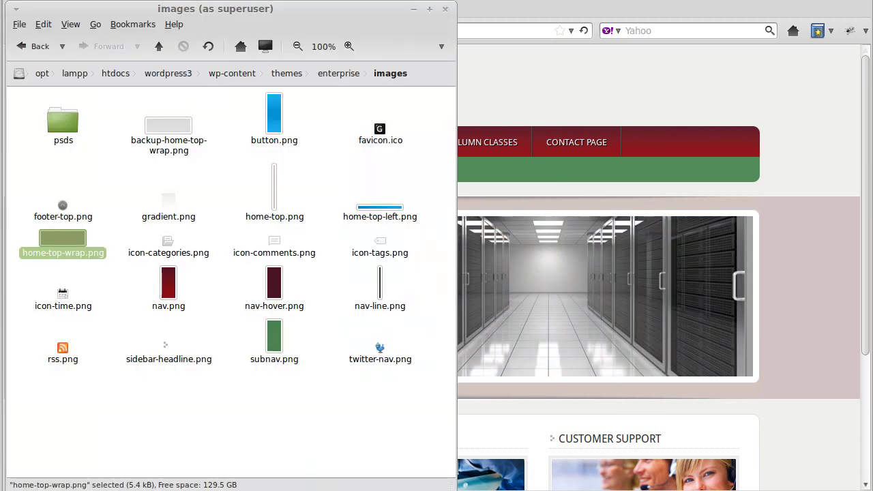
key(alt+Tab)
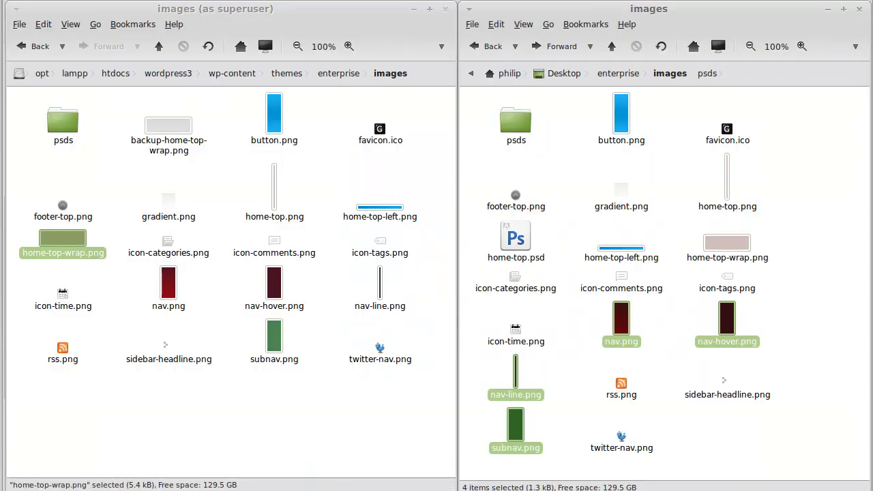
click(812, 272)
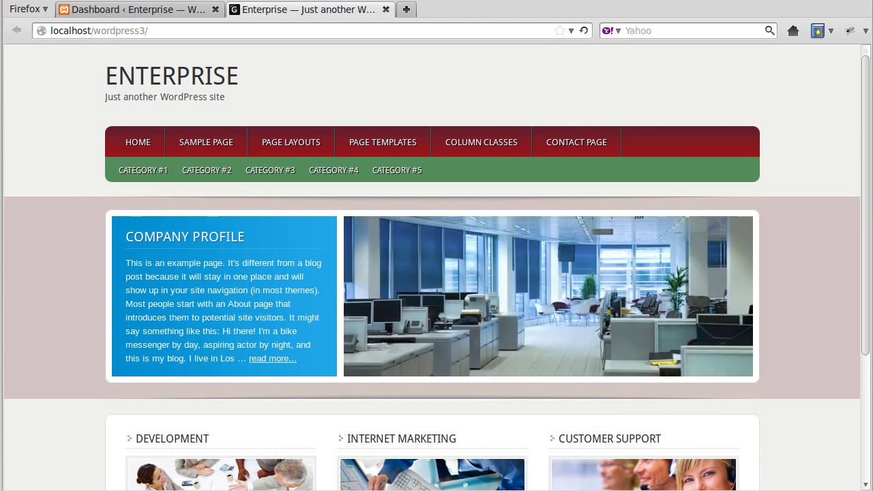
key(alt+Tab)
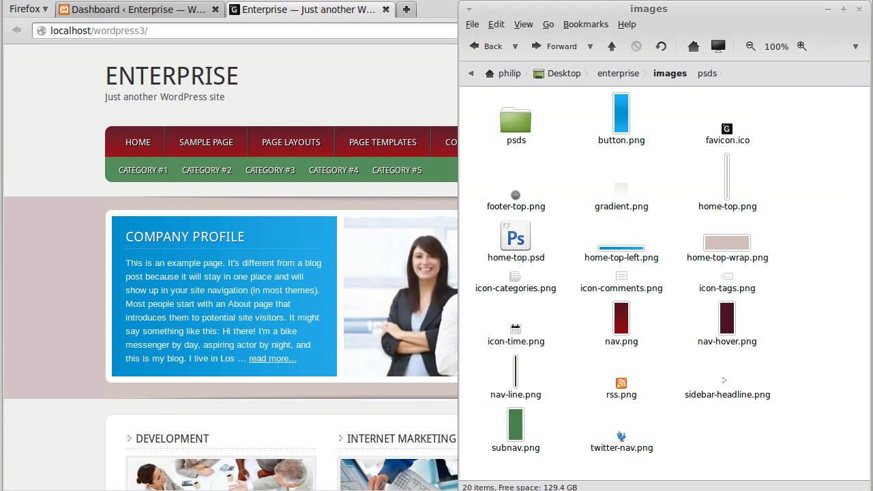
key(alt+Tab)
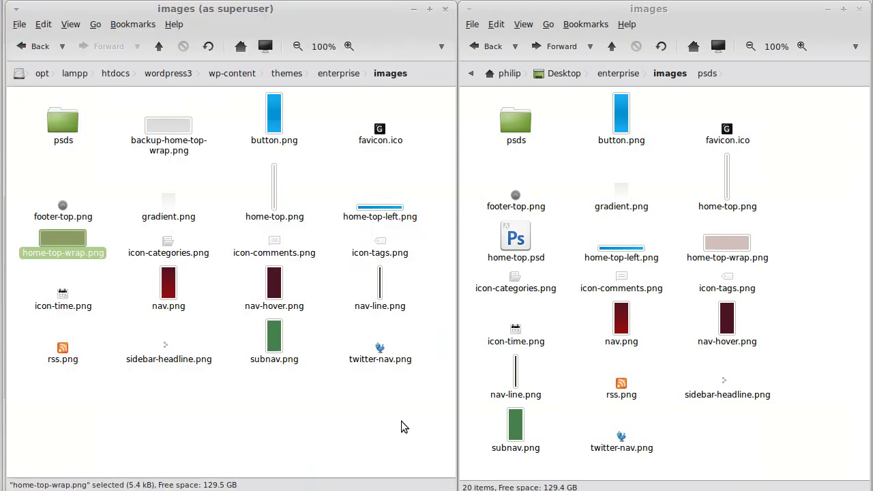
right_click(617, 255)
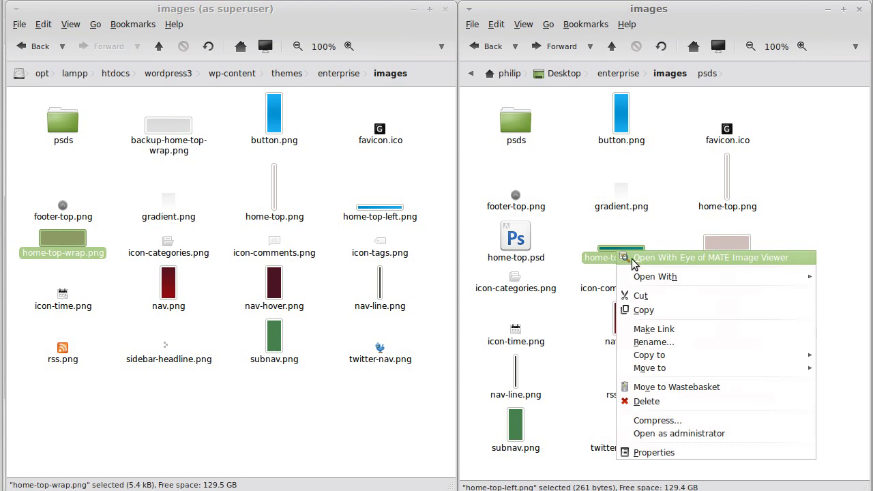
mouse_move(634, 276)
click(555, 296)
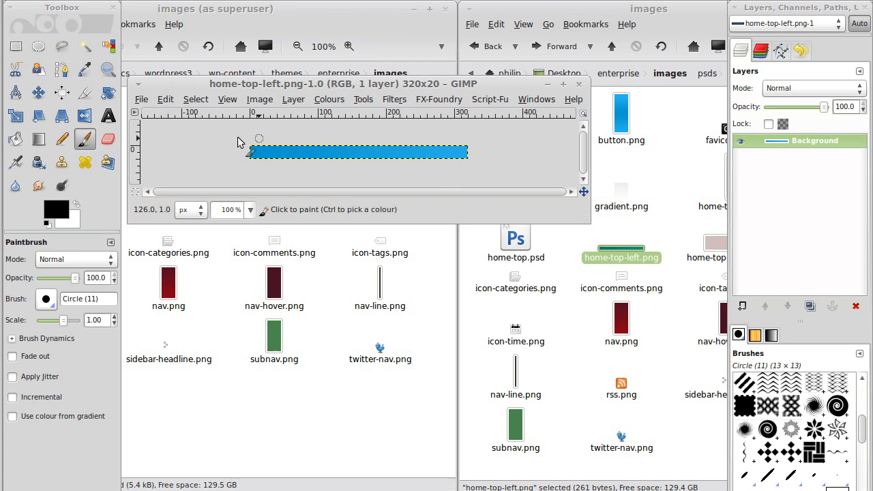
Step: Set the foreground colour to the green 679e6e and bucket-fill the blue gradient bar in home-top-left.png
click(15, 140)
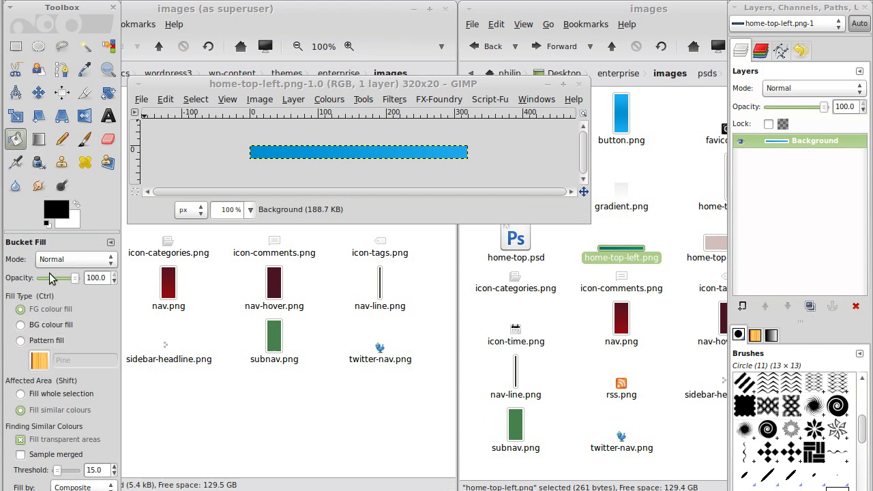
click(60, 213)
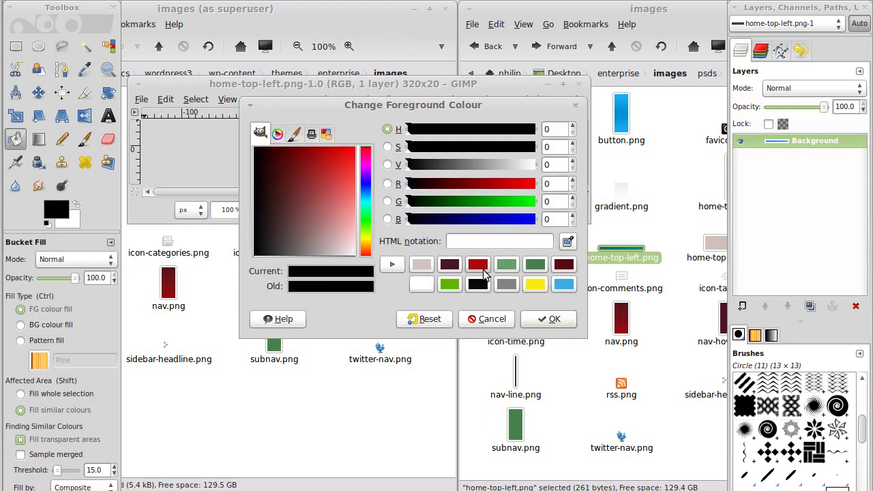
click(506, 264)
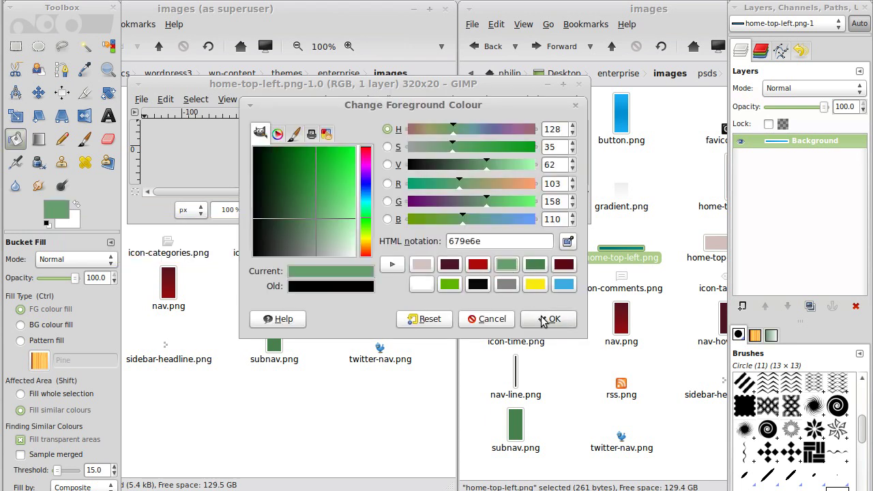
click(545, 319)
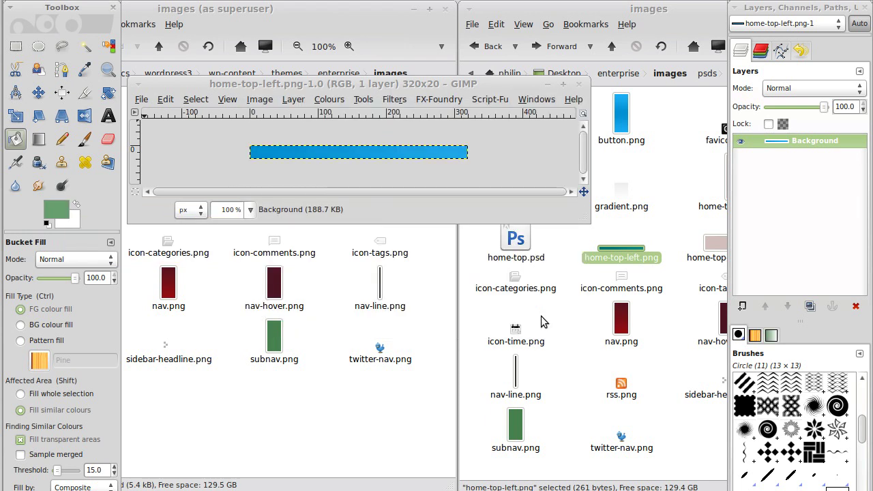
click(310, 153)
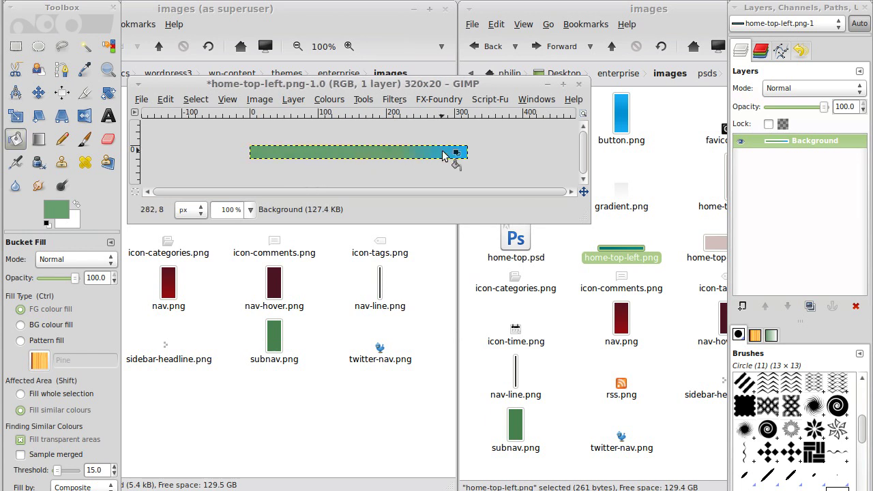
Step: Add a transparent 320 × 20 px layer and fill it entirely with the green foreground colour
click(743, 307)
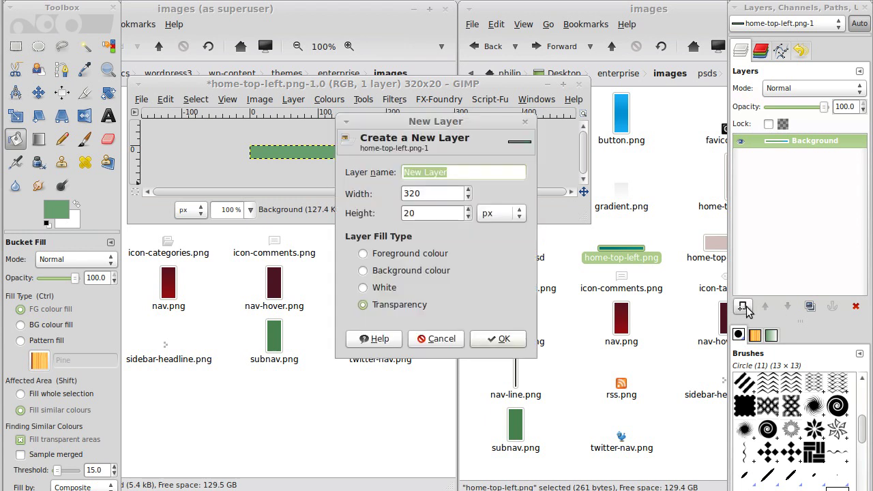
click(505, 338)
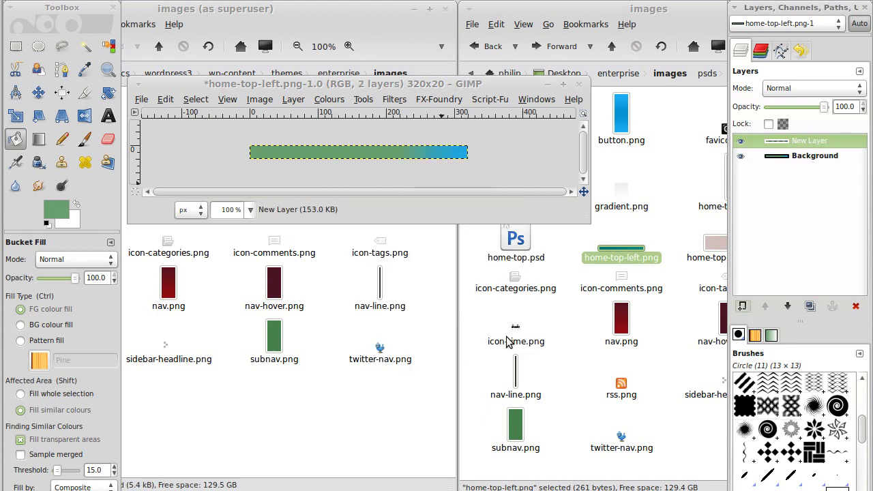
click(354, 152)
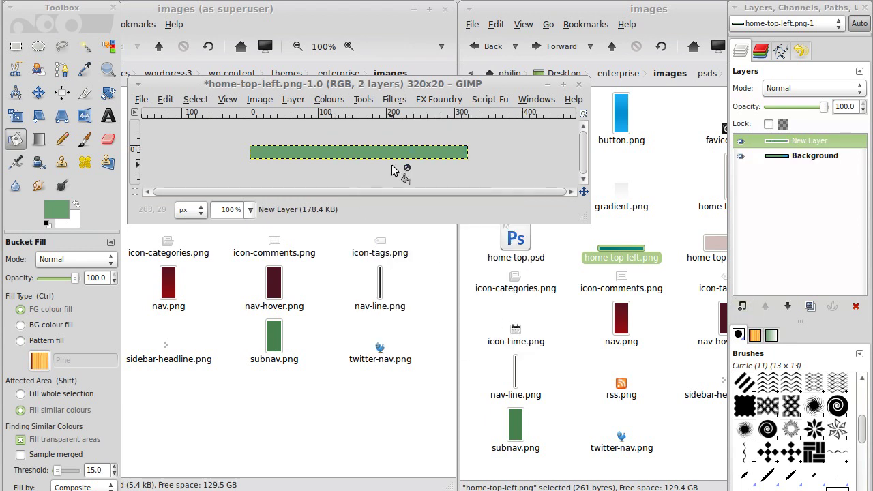
Step: Save home-top-left.png over the original PNG, flattening the image on export
click(141, 101)
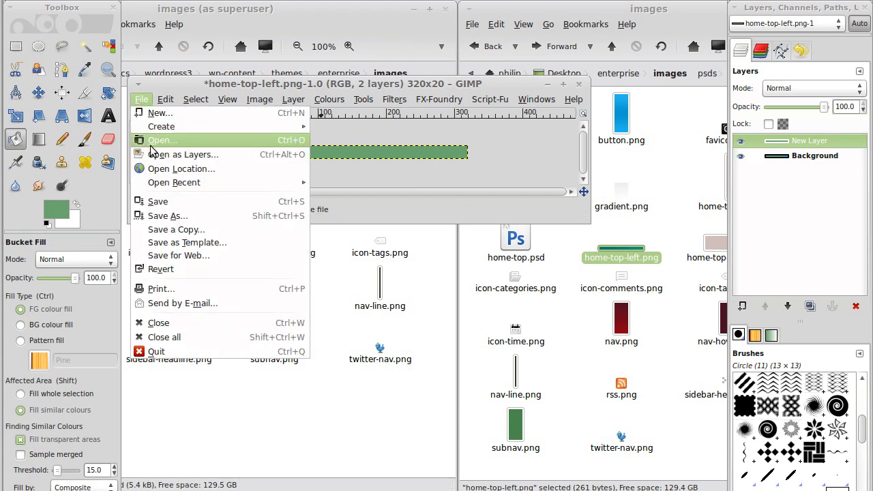
click(214, 202)
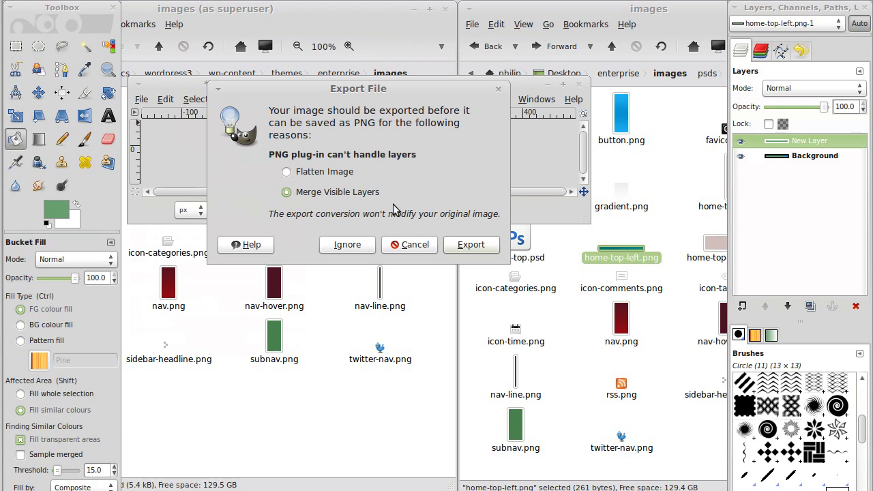
click(345, 171)
click(471, 244)
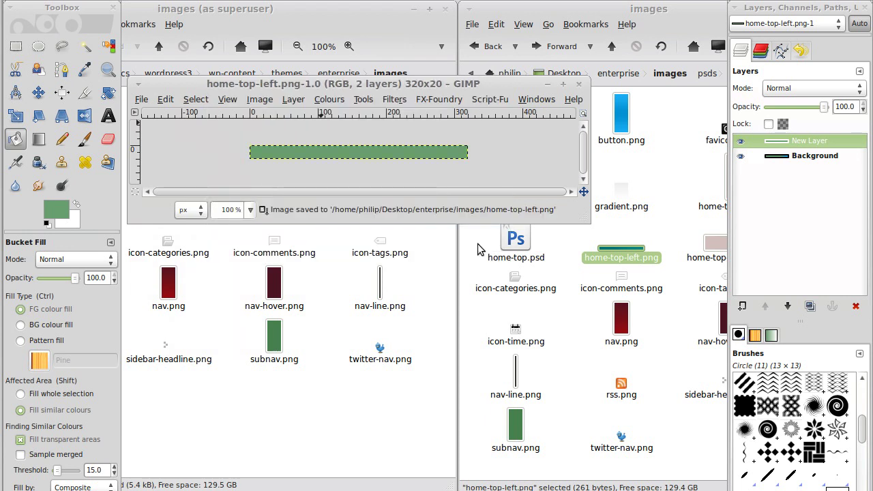
Step: Close the home-top-left.png image and quit GIMP
click(140, 101)
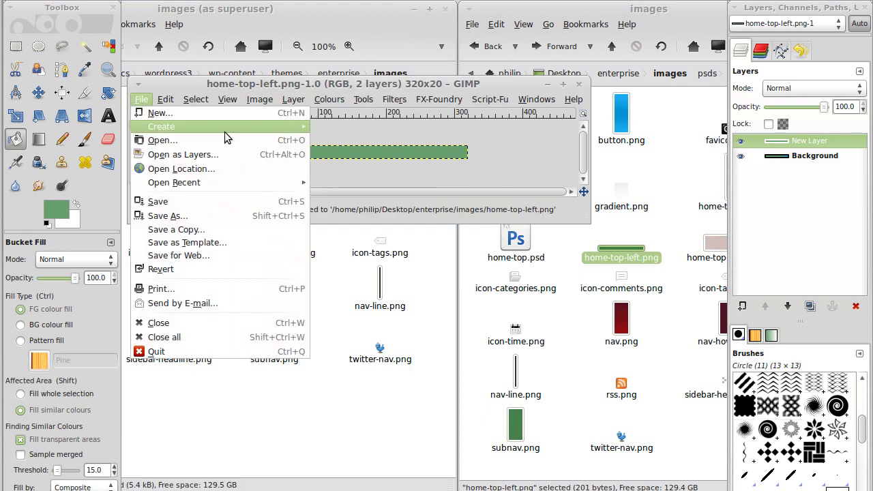
click(579, 85)
click(578, 85)
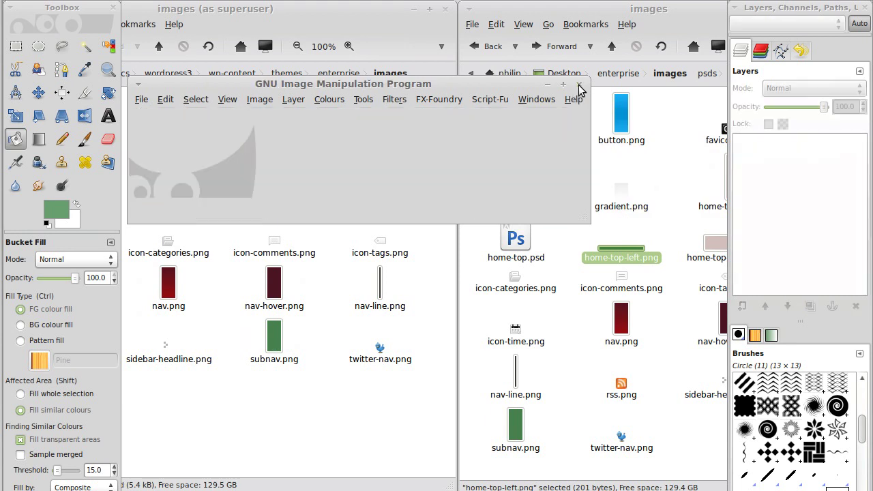
click(578, 85)
Step: Copy home-top-left.png from the Desktop enterprise images folder into the wordpress3 theme's images folder, replacing the existing file, and reload the page in Firefox
click(791, 203)
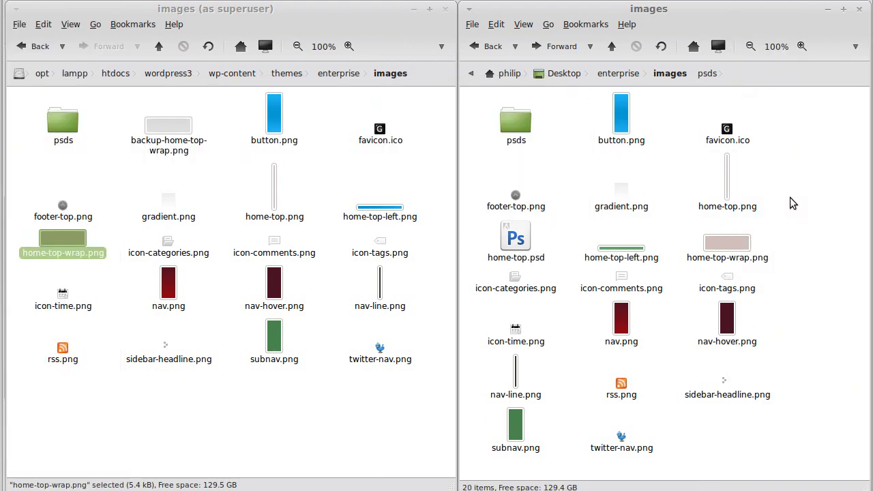
click(621, 250)
drag(621, 250, 375, 216)
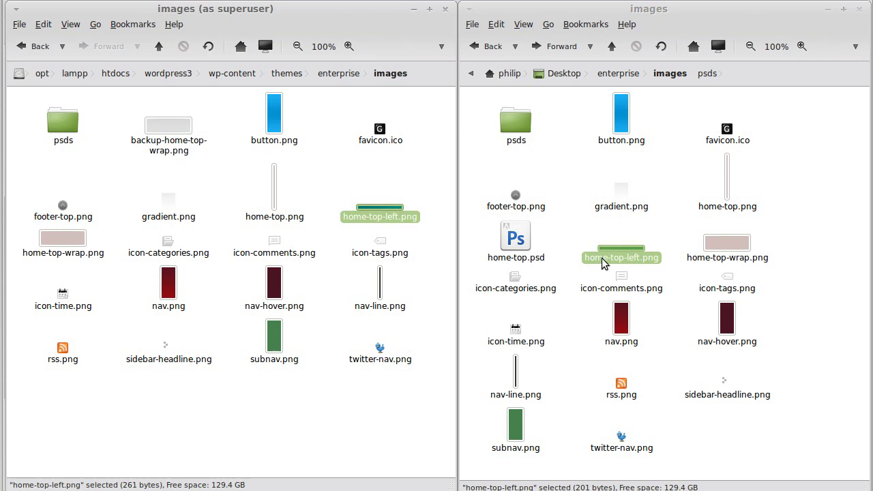
click(637, 238)
click(628, 252)
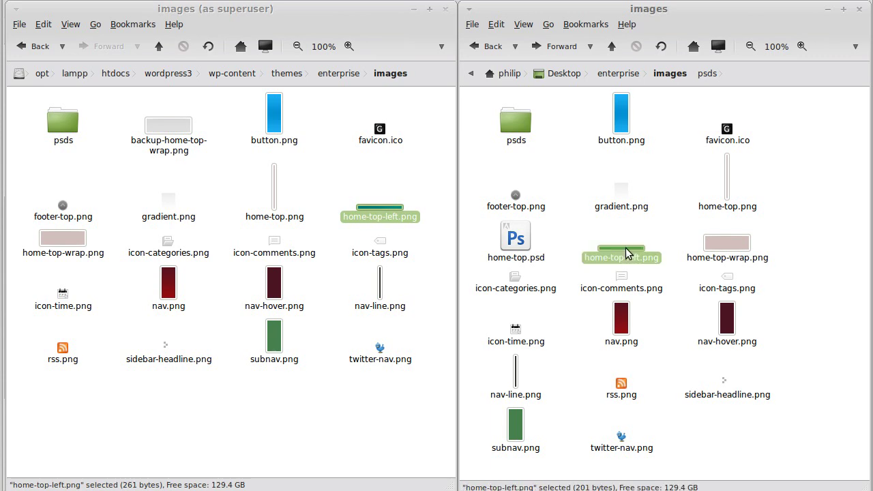
drag(627, 253, 363, 168)
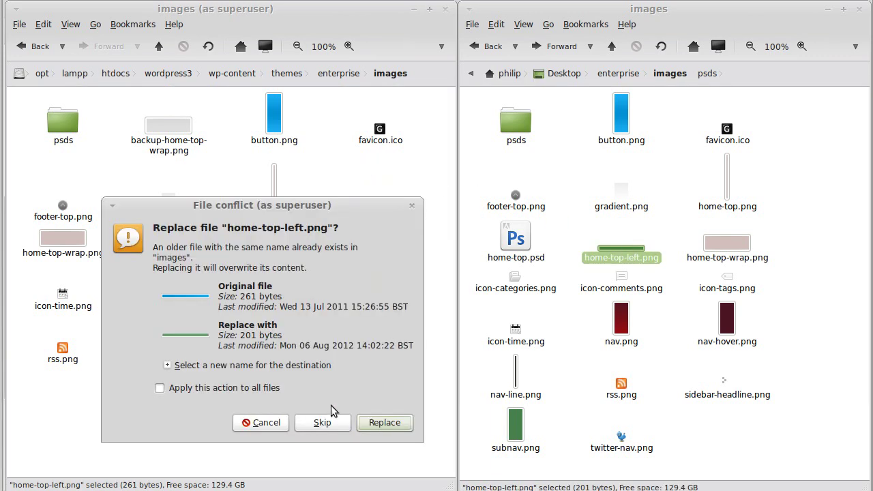
click(383, 422)
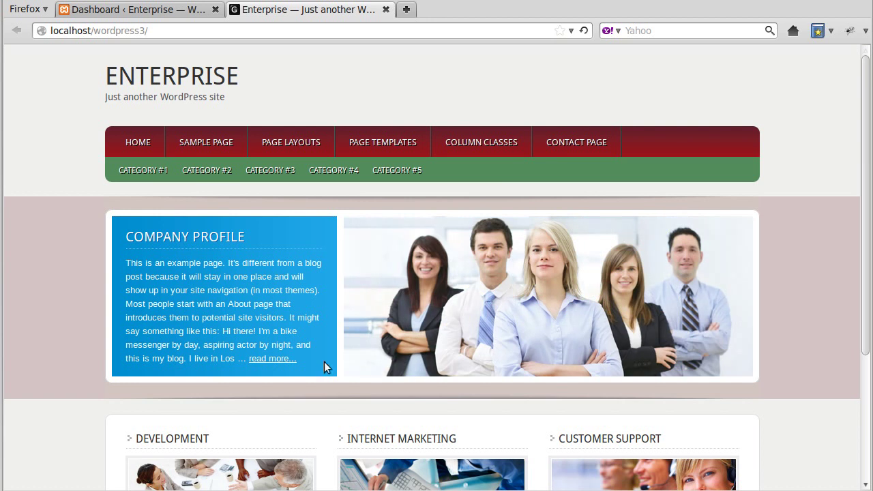
click(583, 30)
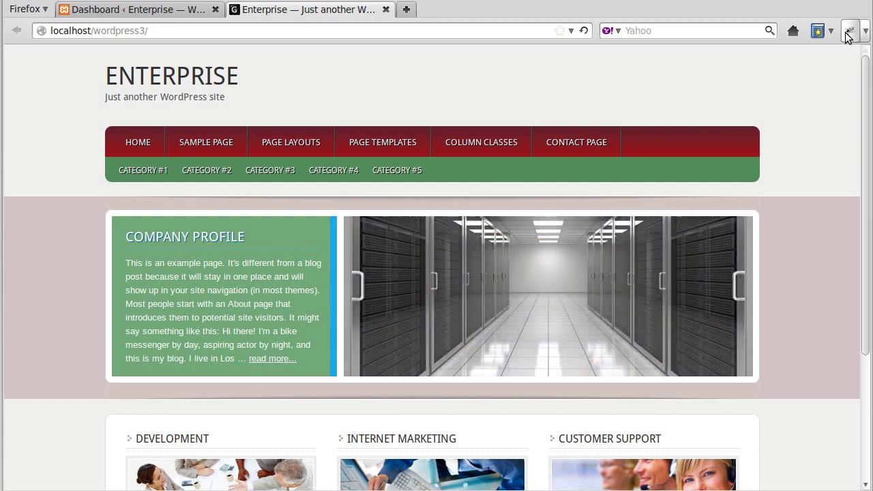
Step: Inspect the Company Profile box with Firebug and open its rule in style.css, going to the .home-top-1 background declaration
click(849, 32)
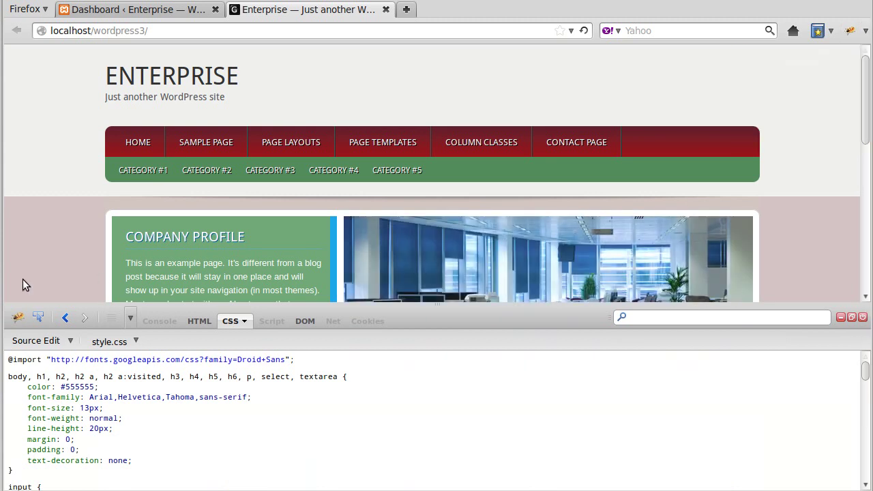
click(37, 319)
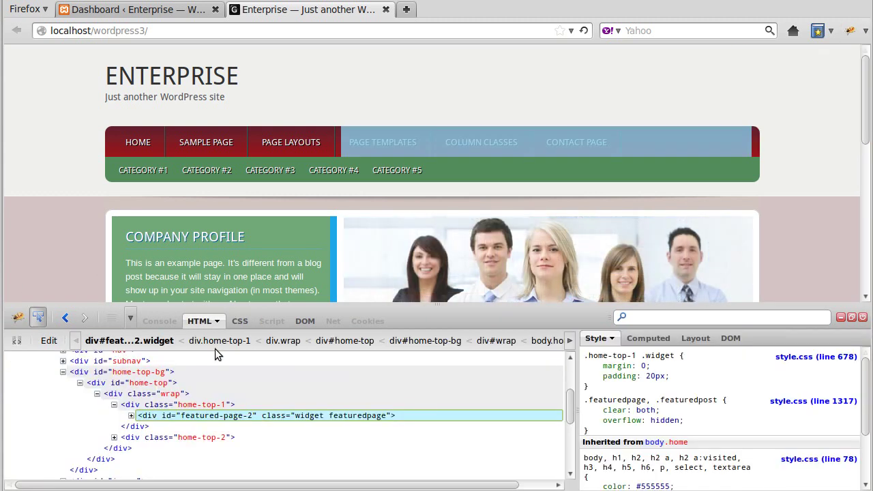
scroll(246, 267, down, 3)
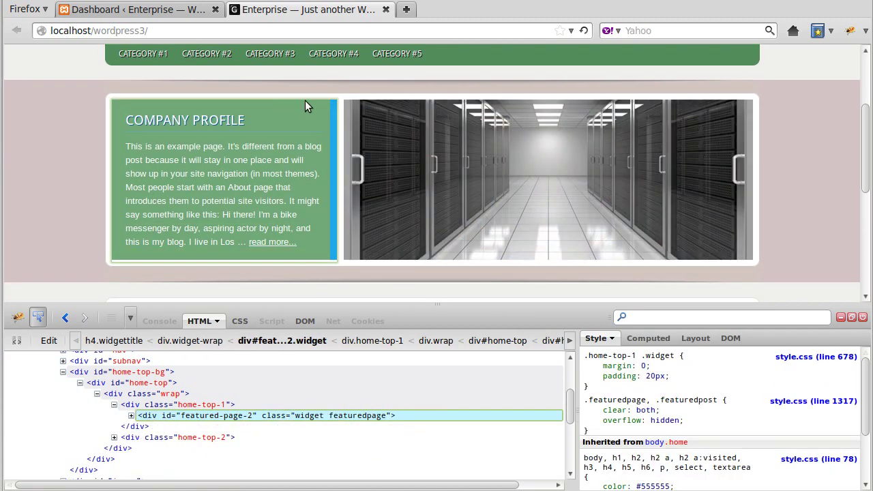
click(305, 107)
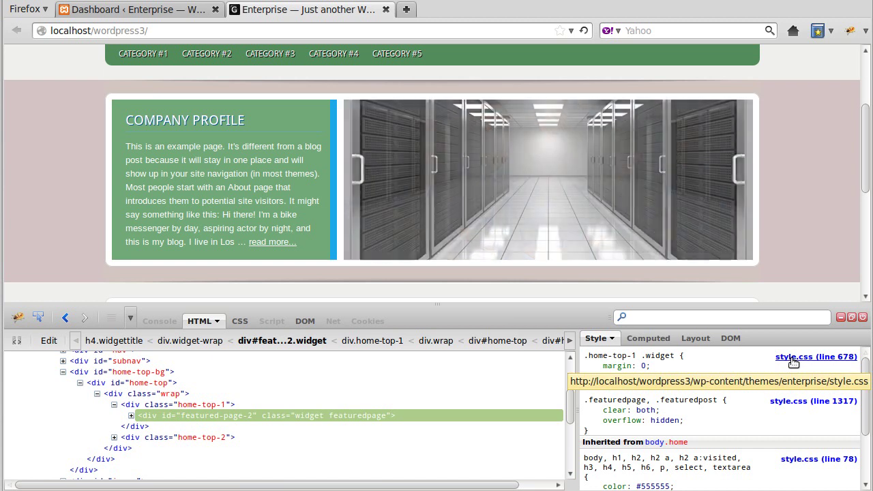
click(792, 360)
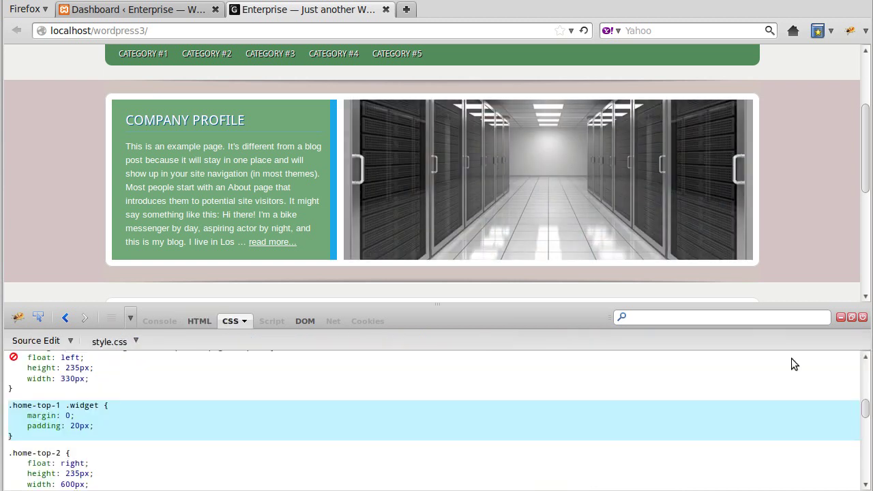
scroll(102, 406, up, 1)
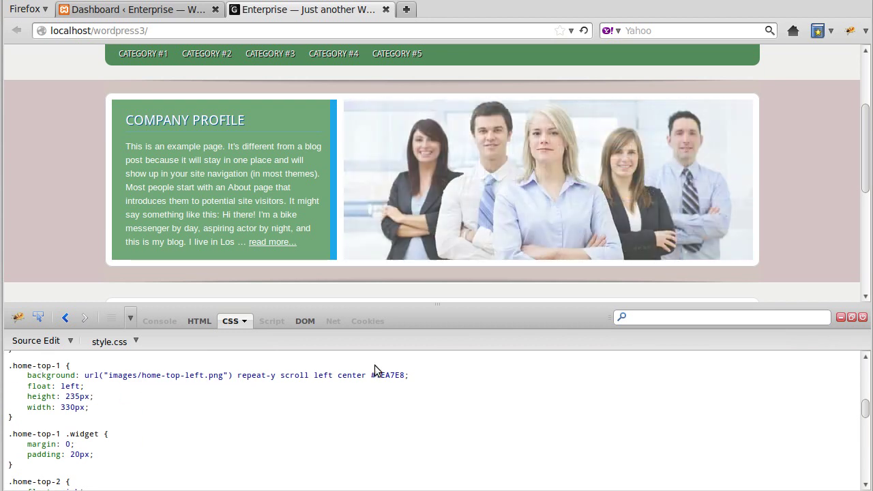
Step: Switch to the color code file in Pluma and copy the bg box color hex code #70a877
mouse_move(392, 375)
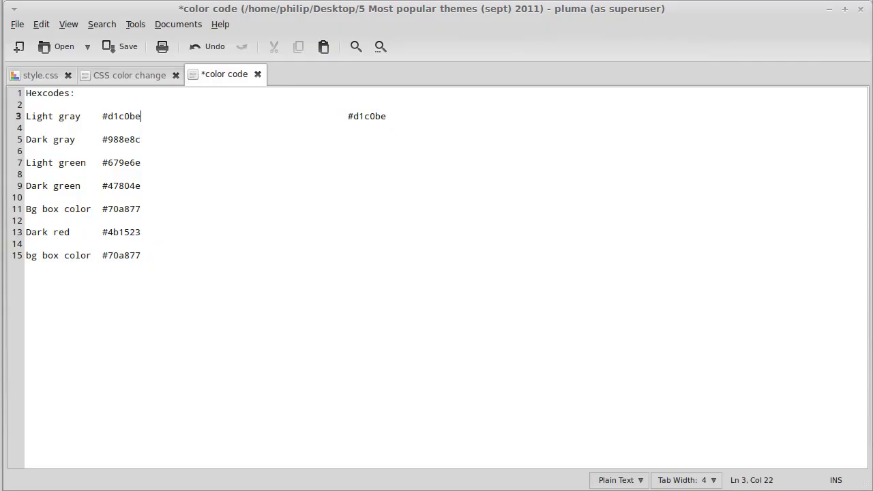
drag(102, 255, 142, 255)
right_click(128, 255)
click(153, 310)
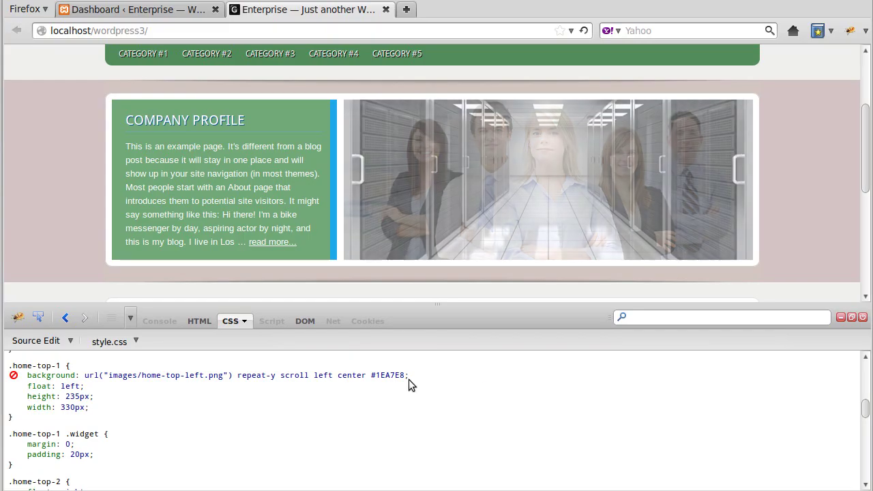
Step: In Firebug, replace the colour in the .home-top-1 background declaration with #70a877 and close Firebug
click(374, 376)
drag(374, 377, 404, 375)
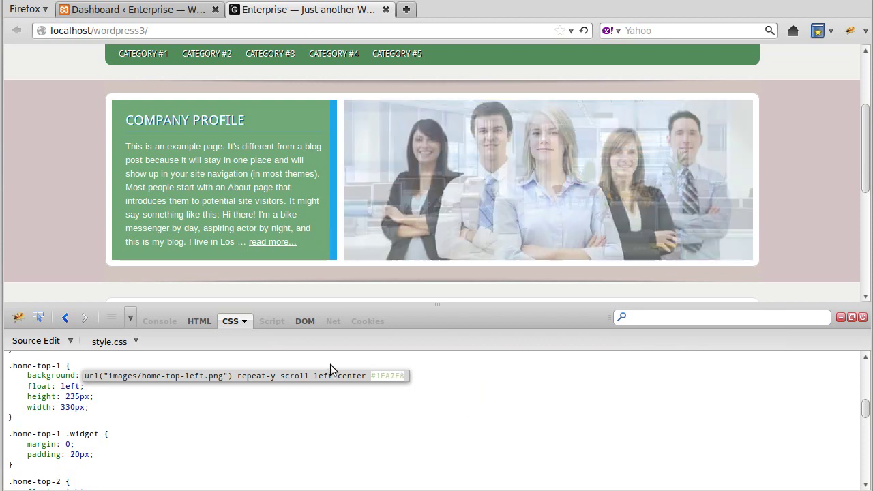
key(ctrl+v)
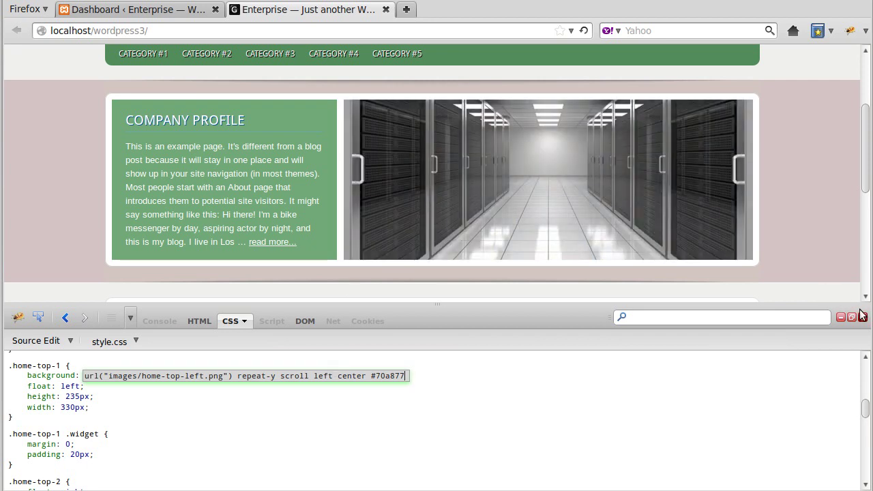
click(862, 316)
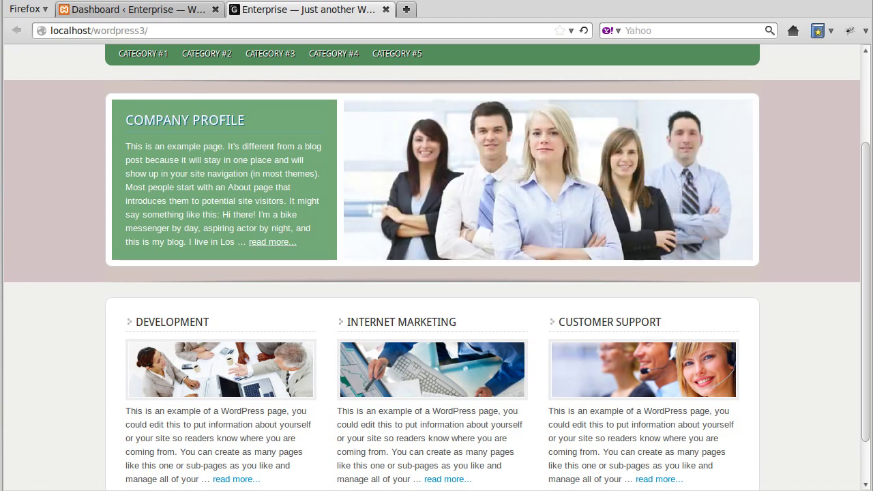
Step: Reopen Firebug, select the entire style.css source, close Firebug and return to the top of the page
click(849, 33)
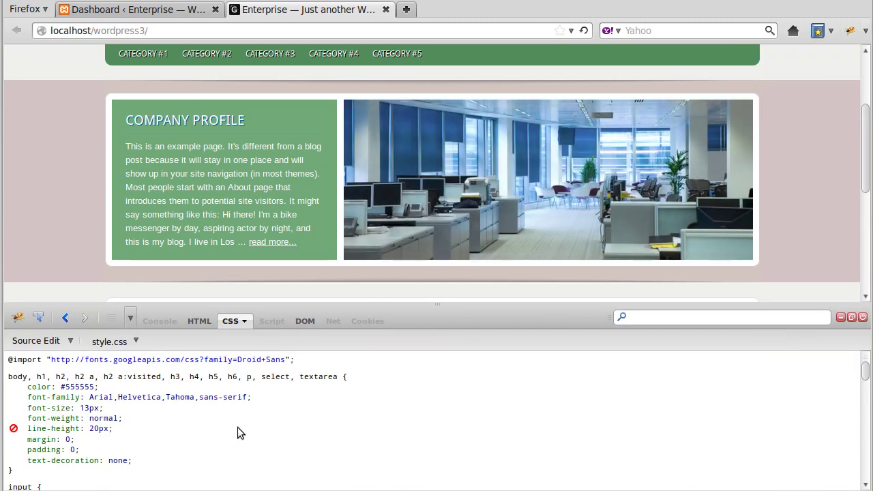
key(ctrl+a)
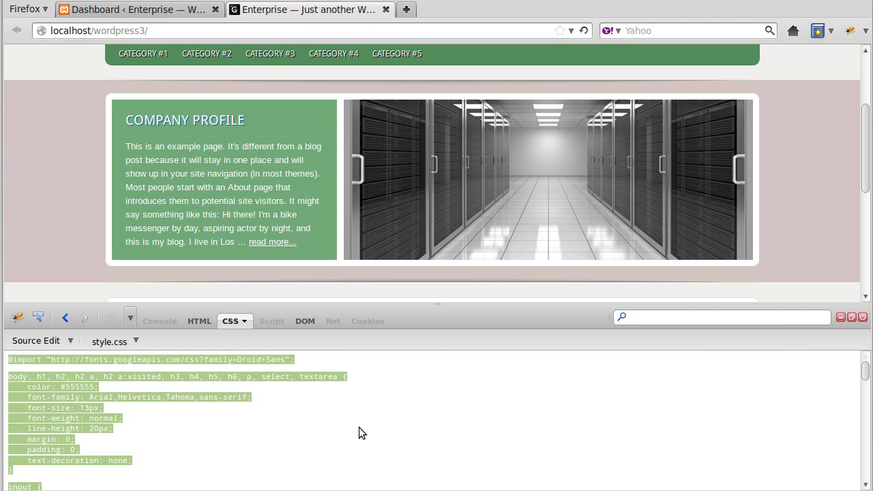
click(863, 317)
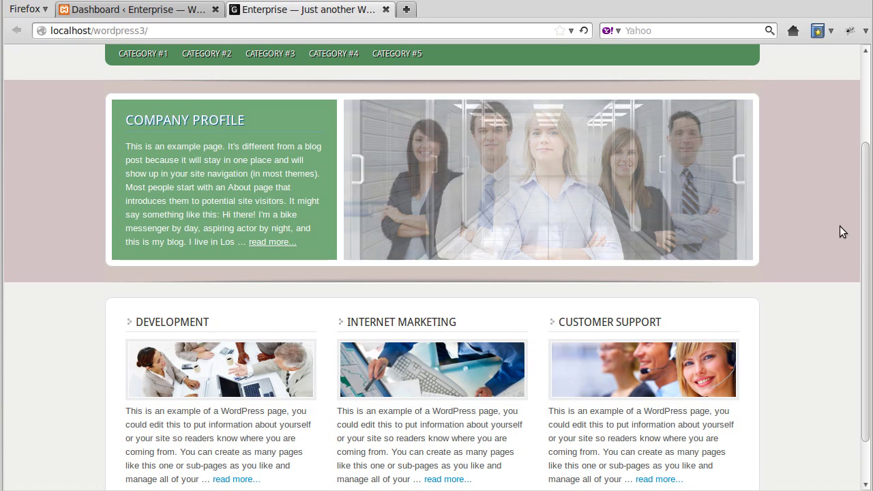
scroll(816, 226, up, 3)
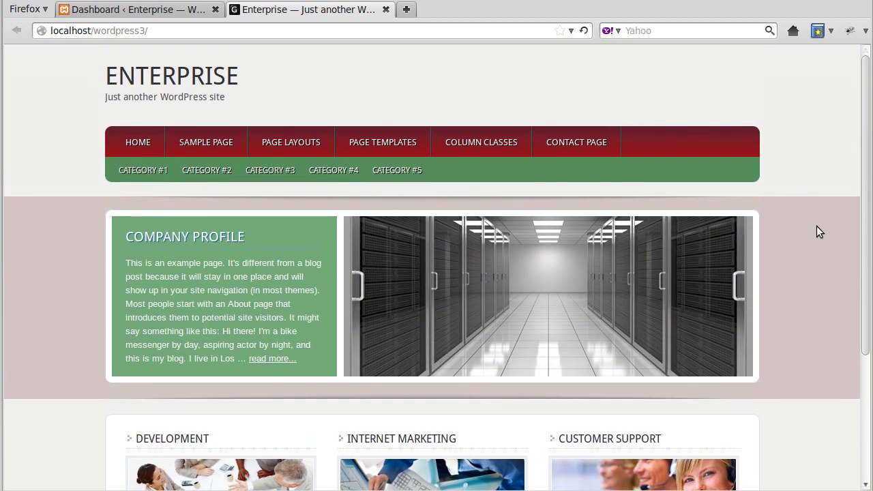